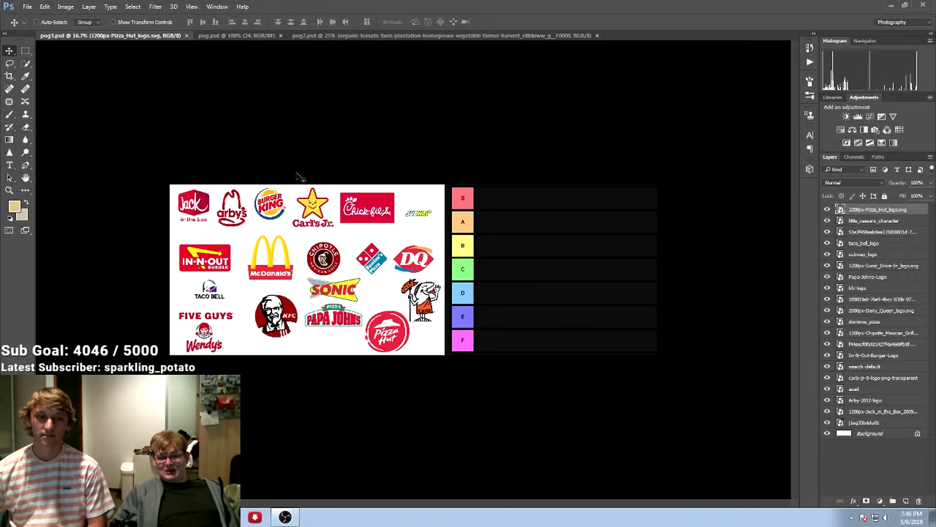
# Step: Move the Jack in the Box logo into the start of the A-tier row
pyautogui.hotkey('ctrl', '1')
pyautogui.scroll(3, 214, 366)
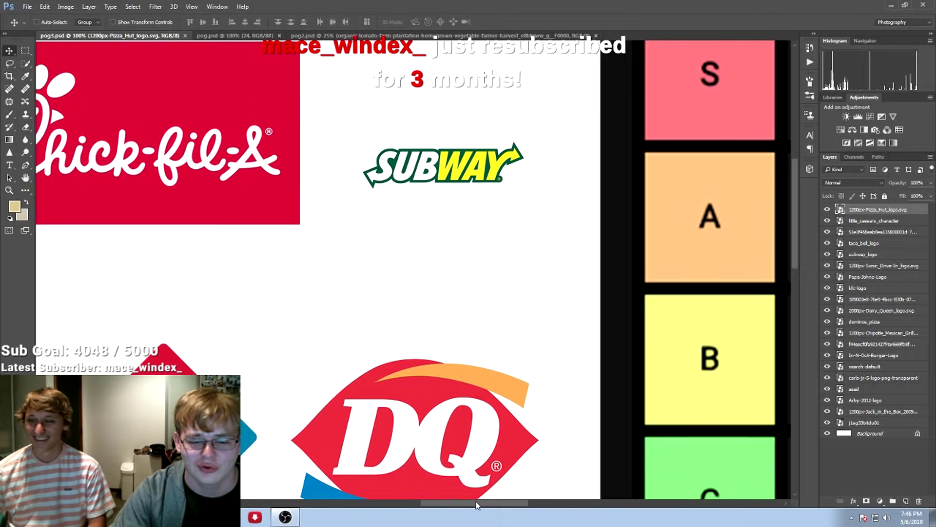
pyautogui.moveTo(477, 505); pyautogui.dragTo(344, 489)
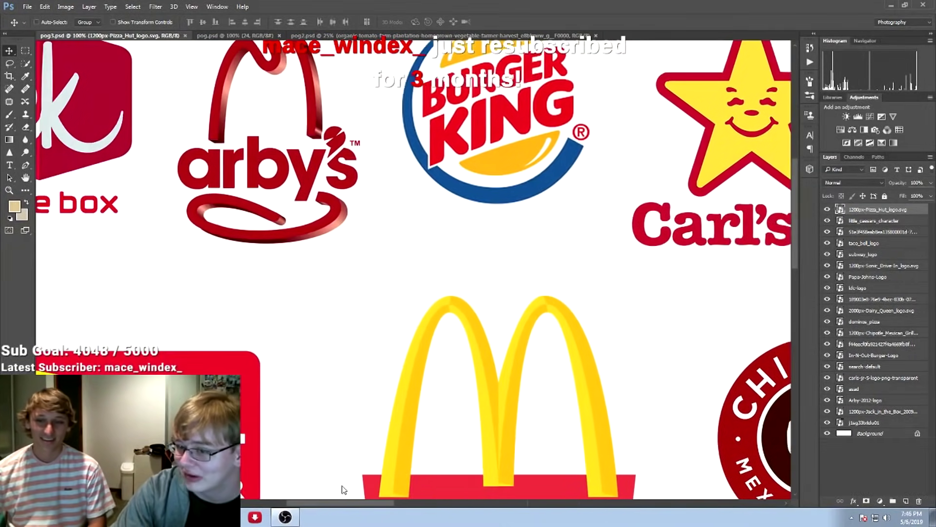
pyautogui.hotkey('ctrl', '-')
pyautogui.hotkey('ctrl', '-')
pyautogui.hotkey('ctrl', '-')
pyautogui.moveTo(107, 156); pyautogui.dragTo(698, 192)
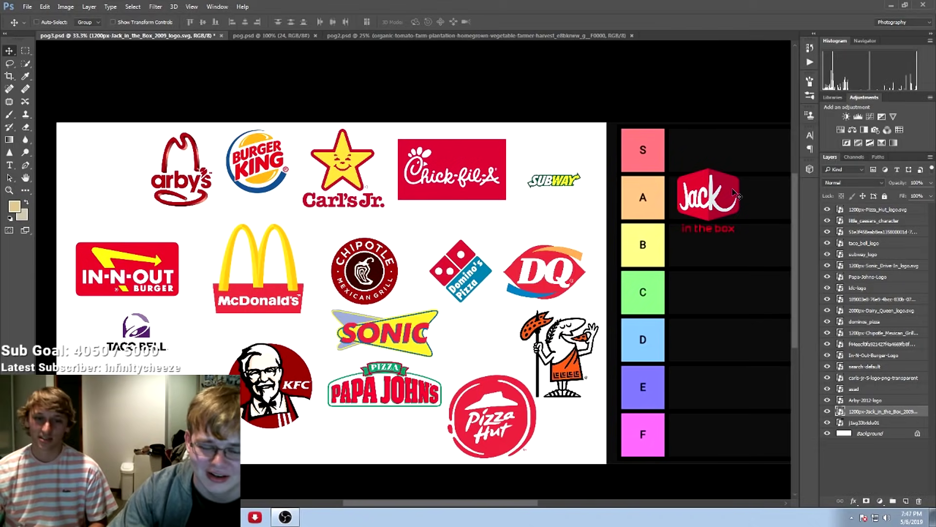
pyautogui.hotkey('ctrl', '-')
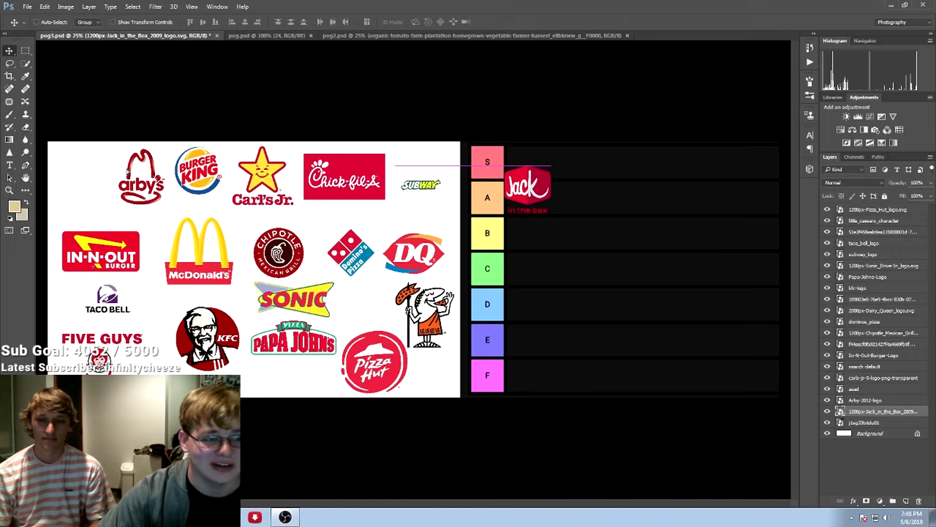
pyautogui.moveTo(514, 195); pyautogui.dragTo(526, 207)
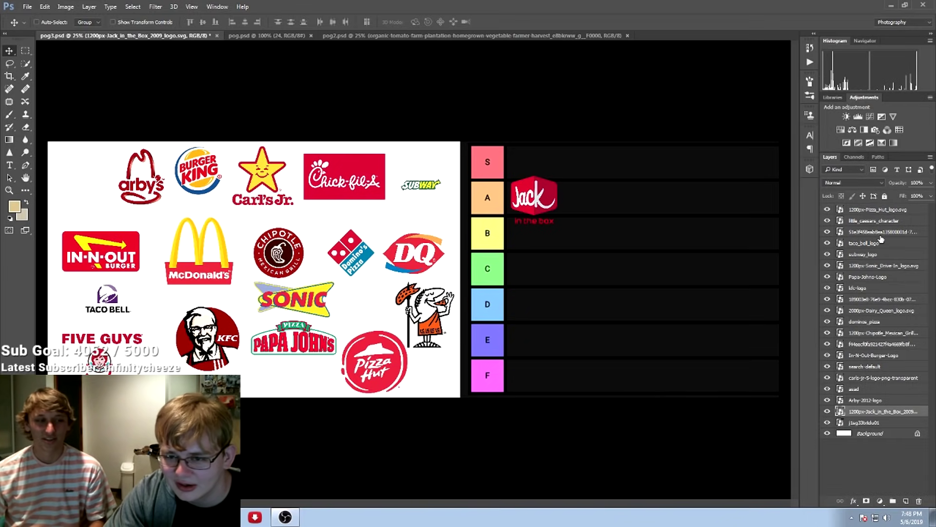
# Step: Move the Arby's logo over to the S-tier row
pyautogui.click(888, 400)
pyautogui.moveTo(156, 192); pyautogui.dragTo(534, 184)
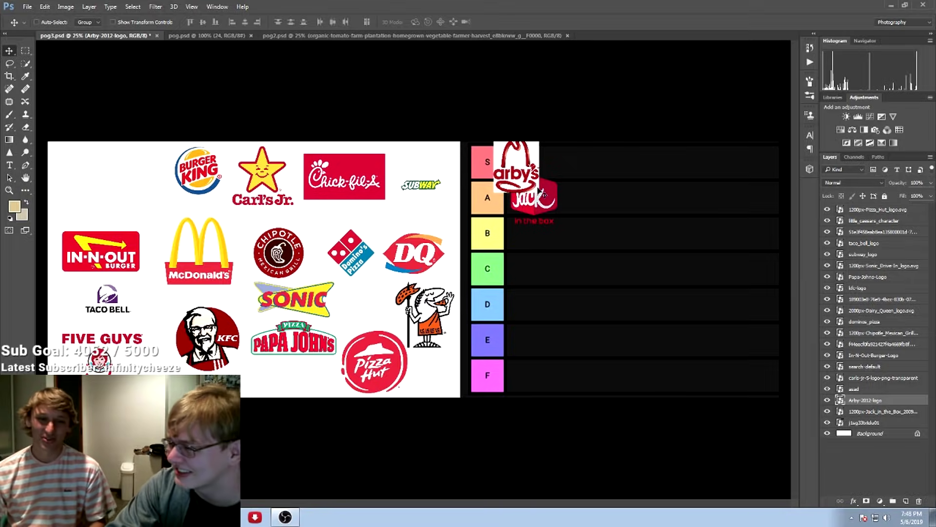
# Step: Try a right-aligned white text reading "ARBYA" over the Arby's logo, and delete that text layer
pyautogui.press('t')
pyautogui.click(511, 161)
pyautogui.write('ARBY')
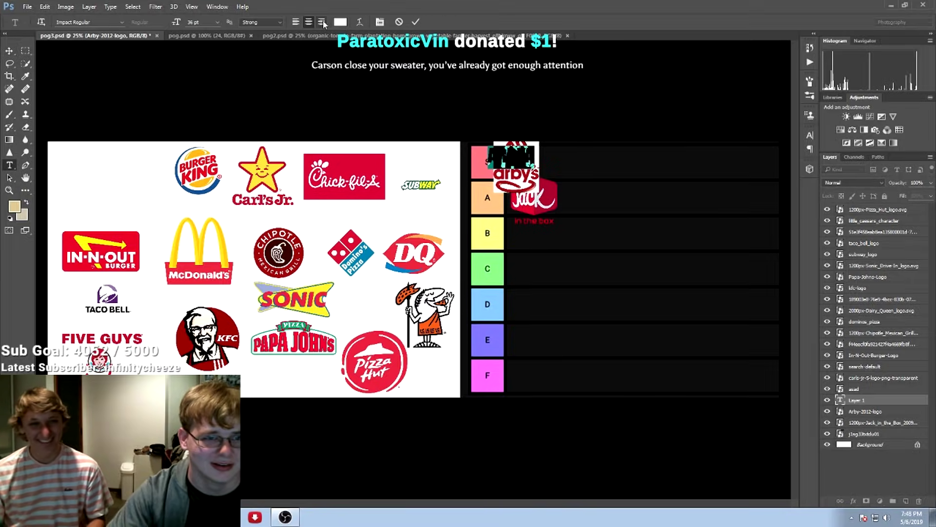
pyautogui.click(322, 22)
pyautogui.rightClick(905, 400)
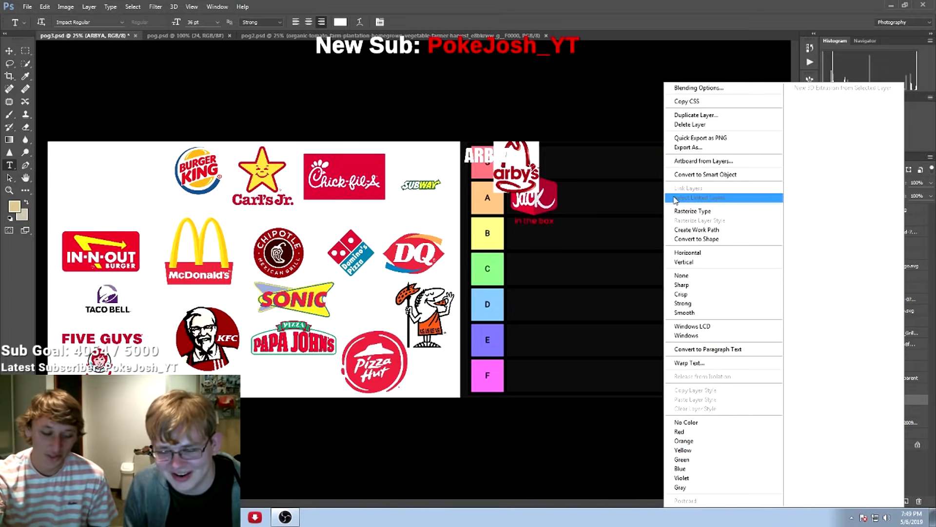
pyautogui.click(699, 127)
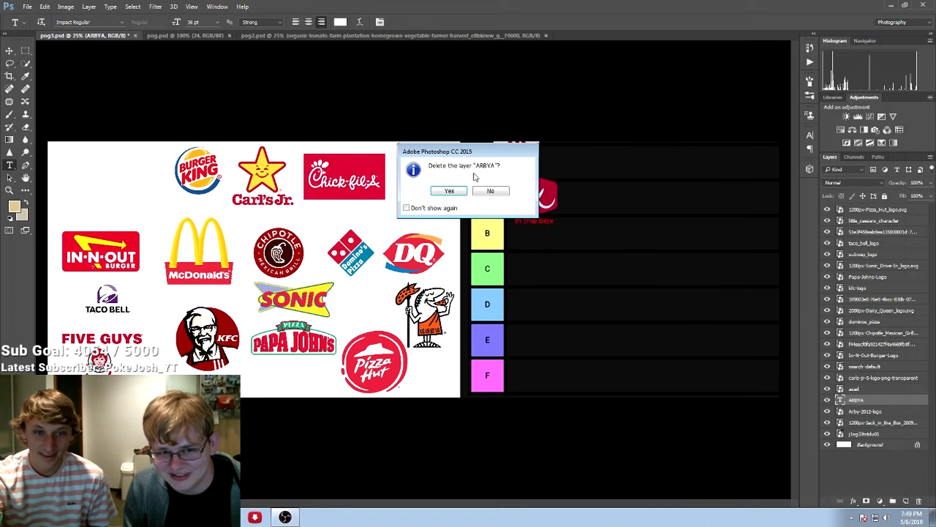
pyautogui.click(449, 193)
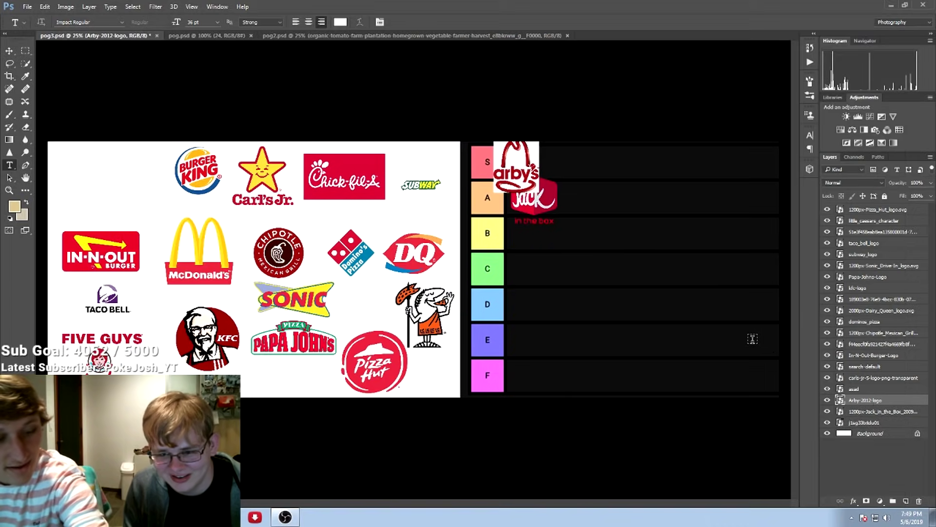
# Step: Scale the Arby's logo down to about 14% and fit it into the S-tier row above Jack in the Box
pyautogui.hotkey('ctrl', 't')
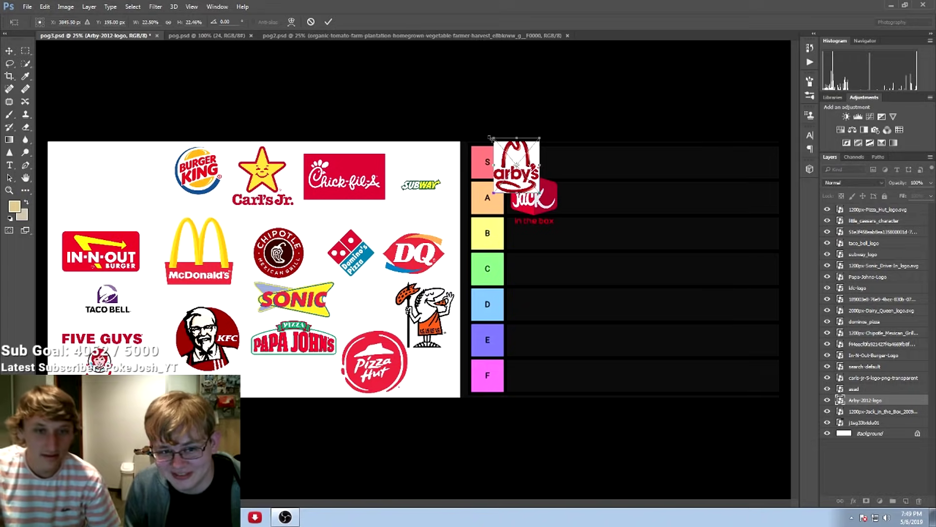
pyautogui.moveTo(494, 142); pyautogui.dragTo(524, 160)
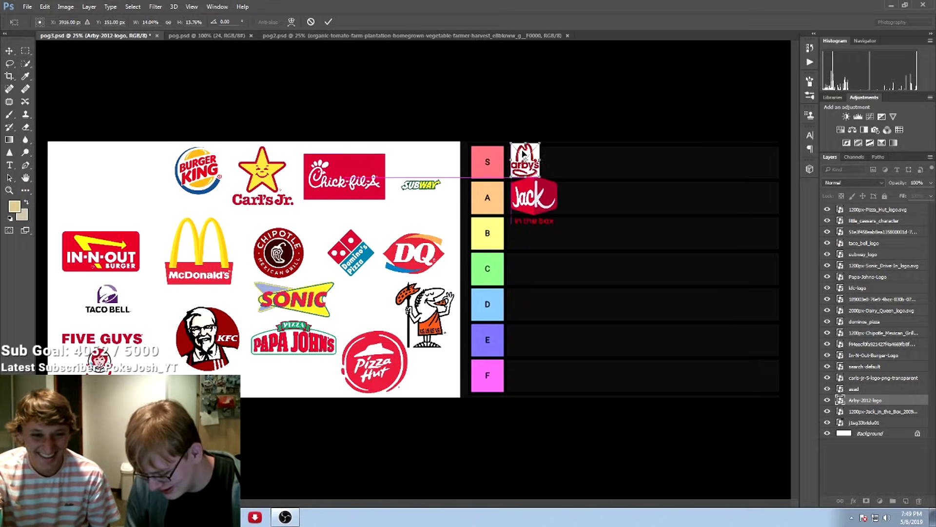
pyautogui.press('Return')
pyautogui.press('t')
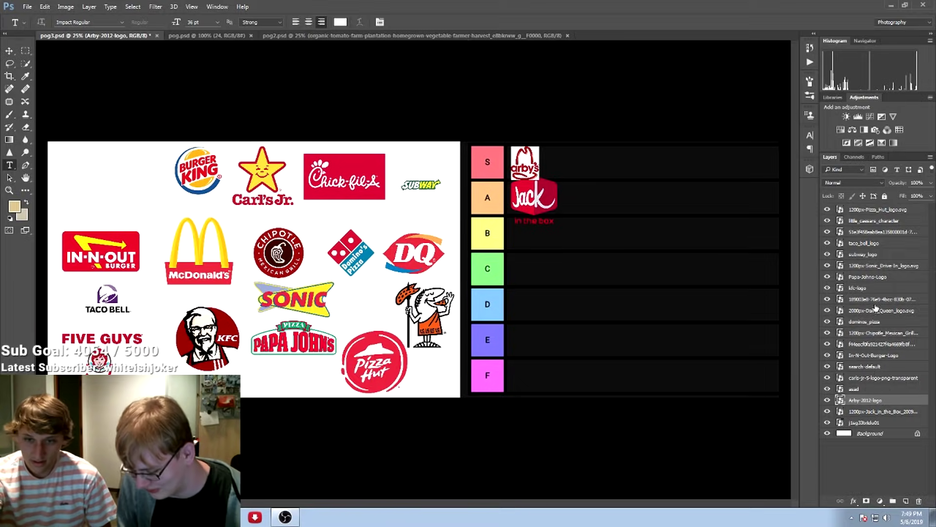
# Step: Check which layers hold which logos with the Move tool, looking for the Burger King logo's layer
pyautogui.click(877, 232)
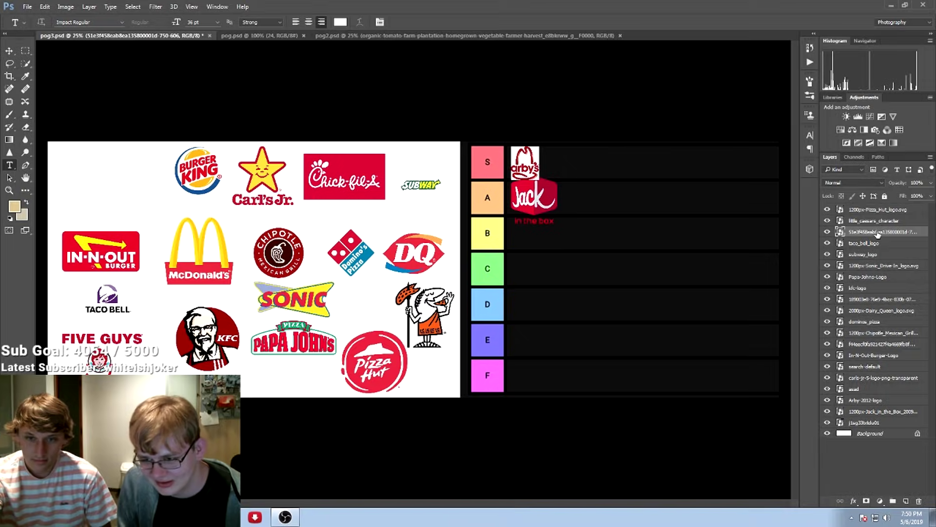
pyautogui.rightClick(878, 234)
pyautogui.click(880, 233)
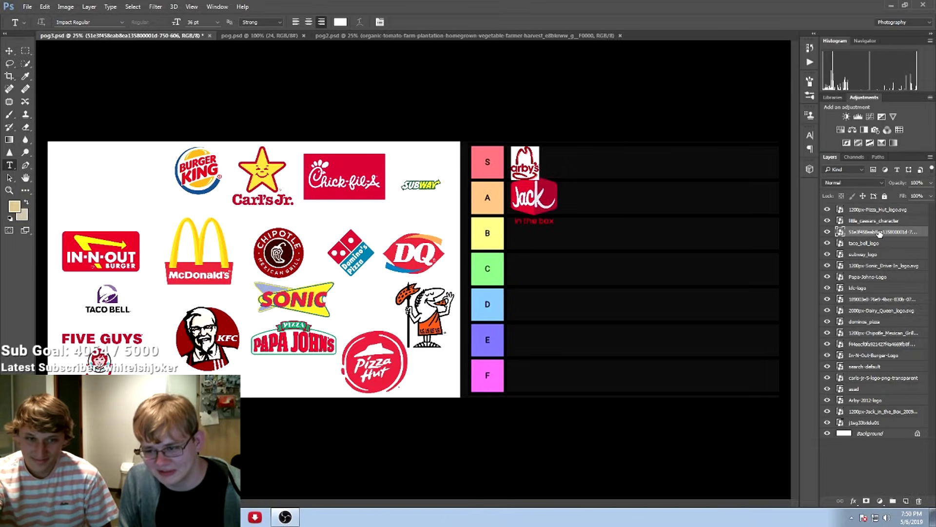
pyautogui.click(10, 51)
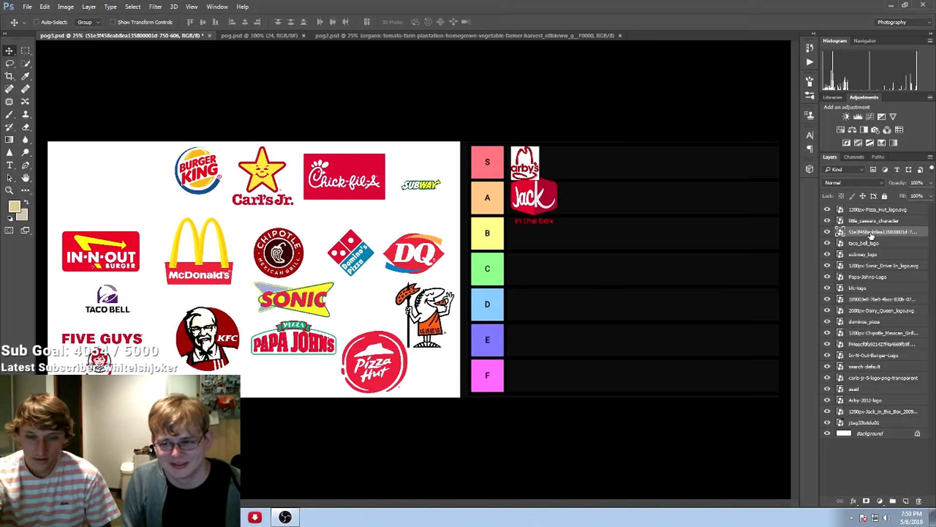
pyautogui.click(873, 366)
pyautogui.moveTo(339, 187); pyautogui.dragTo(341, 191)
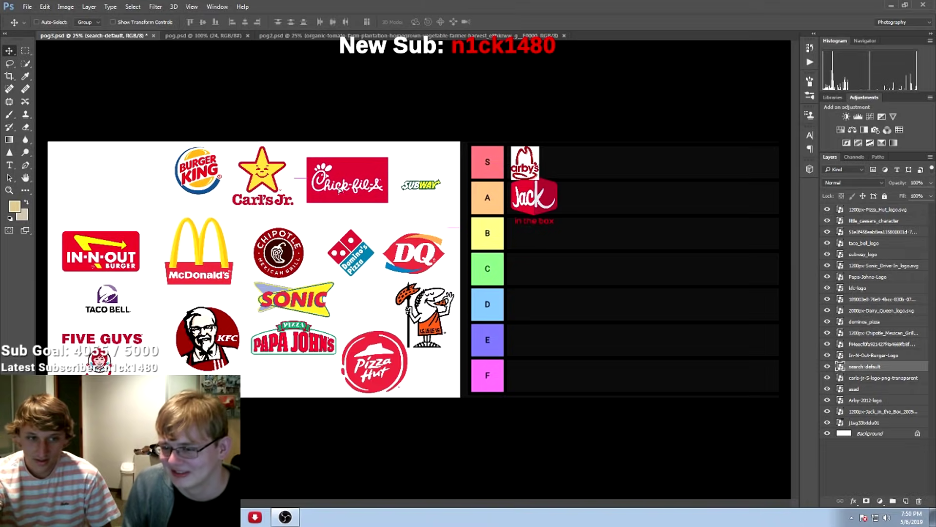
pyautogui.click(874, 345)
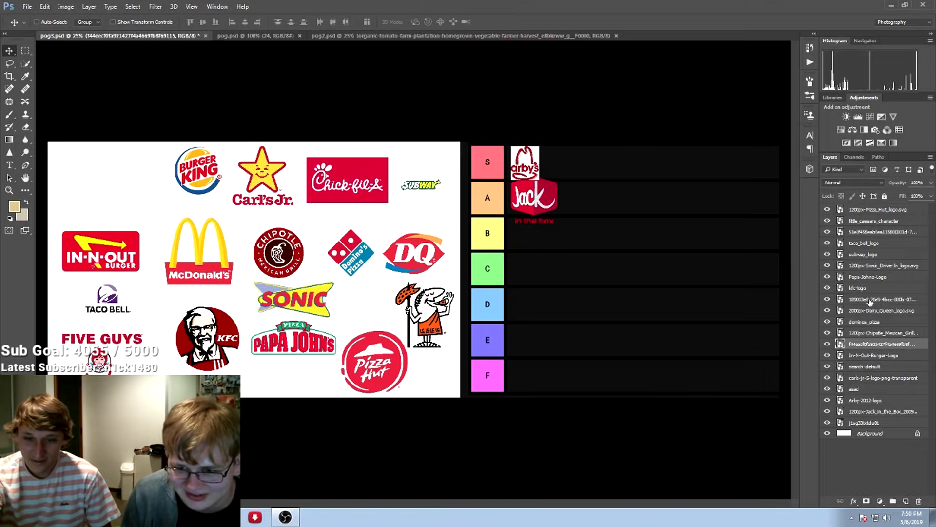
pyautogui.click(873, 232)
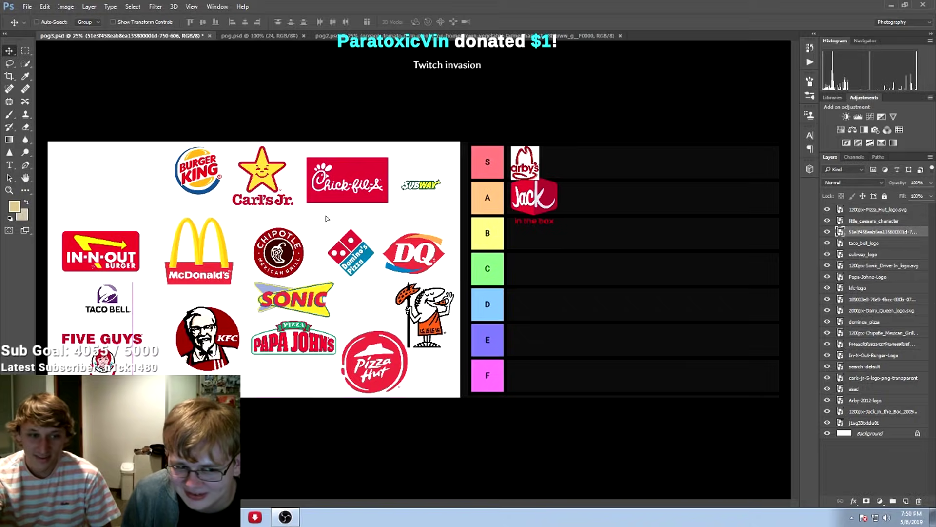
pyautogui.click(875, 412)
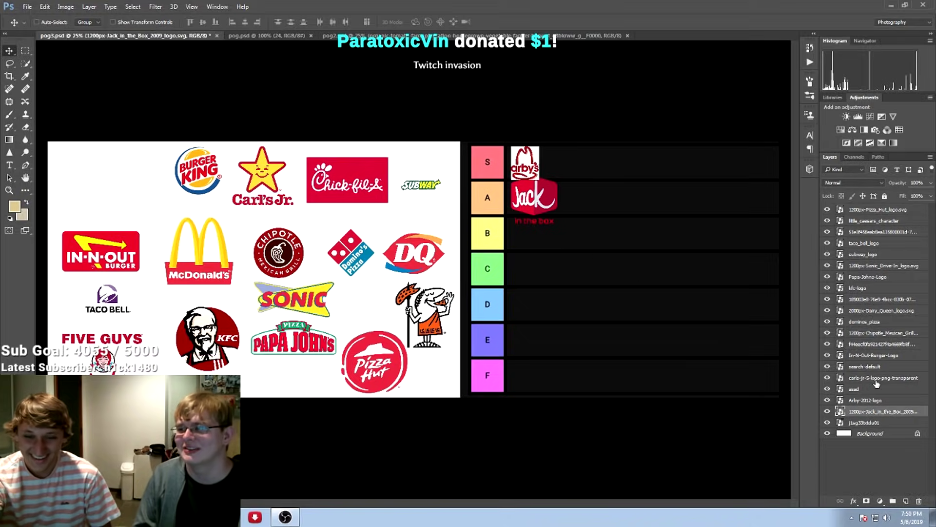
pyautogui.click(877, 366)
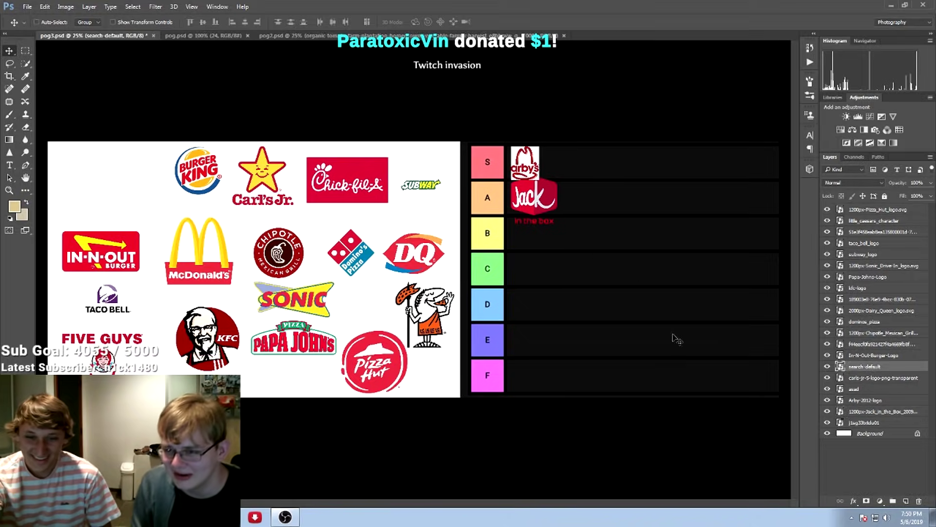
pyautogui.click(878, 344)
pyautogui.moveTo(338, 212); pyautogui.dragTo(301, 228)
pyautogui.click(878, 299)
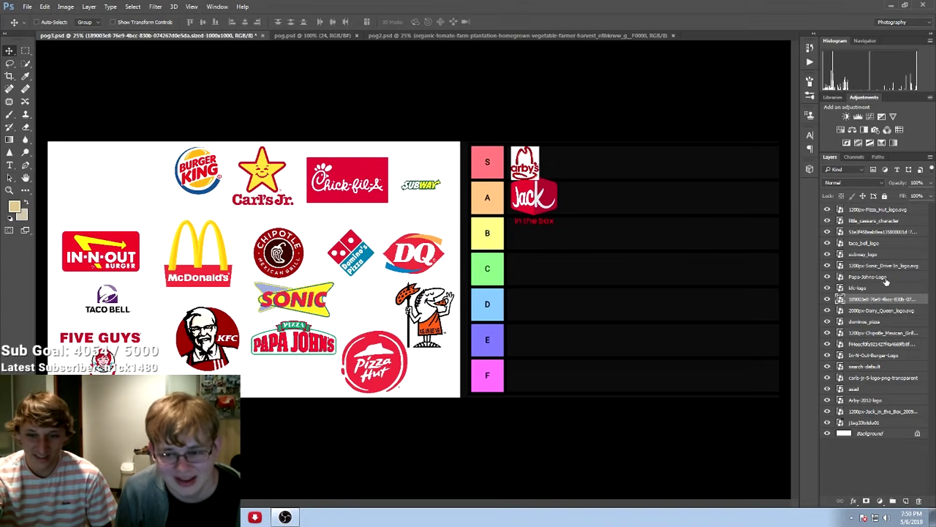
pyautogui.click(873, 289)
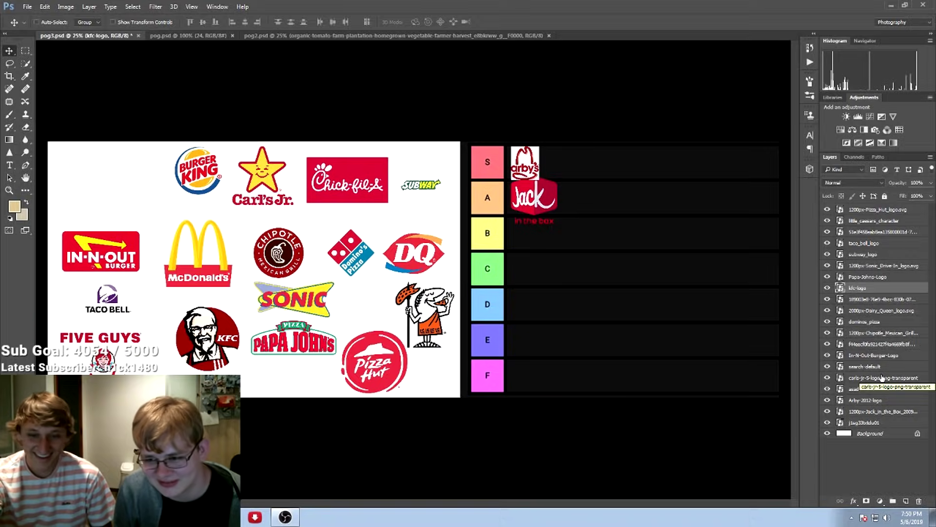
# Step: Move the Burger King logo into the S-tier row beside Arby's and scale it down to fit the row
pyautogui.click(876, 390)
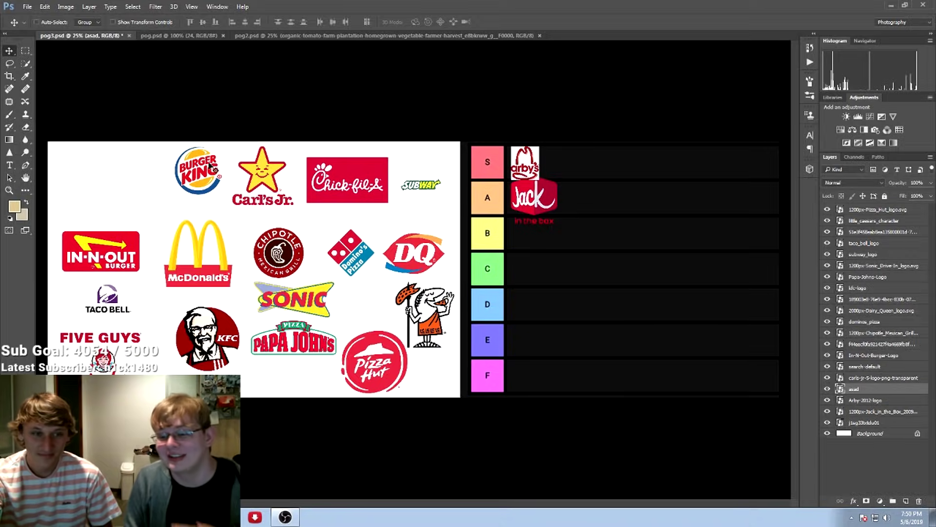
pyautogui.moveTo(210, 166); pyautogui.dragTo(211, 172)
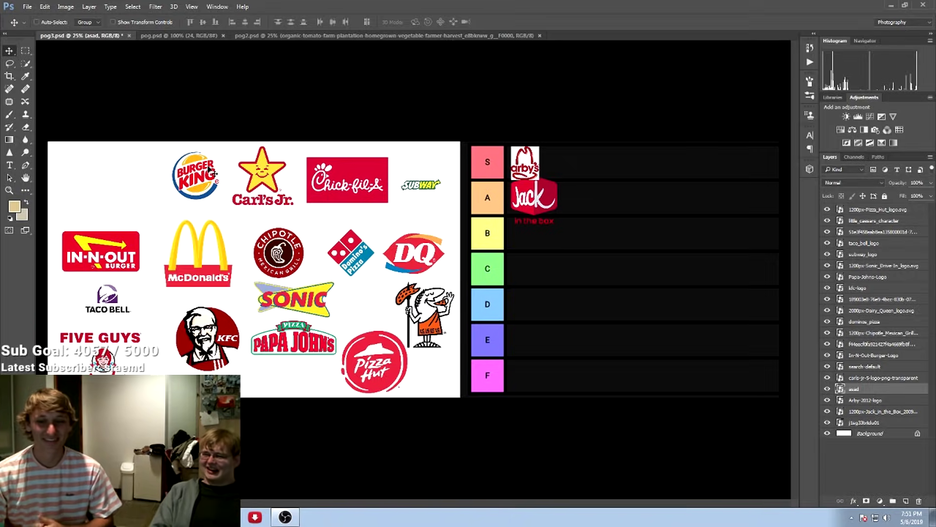
pyautogui.moveTo(210, 171); pyautogui.dragTo(217, 176)
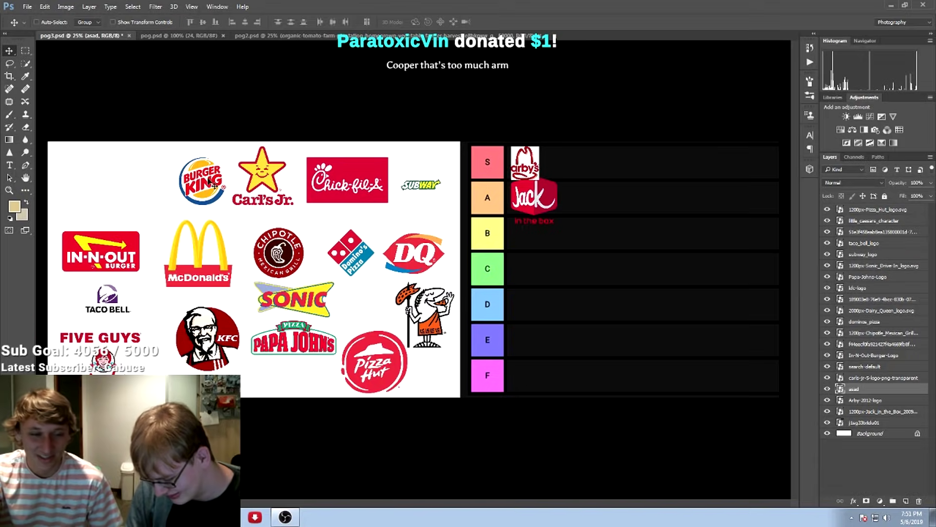
pyautogui.moveTo(197, 185); pyautogui.dragTo(575, 169)
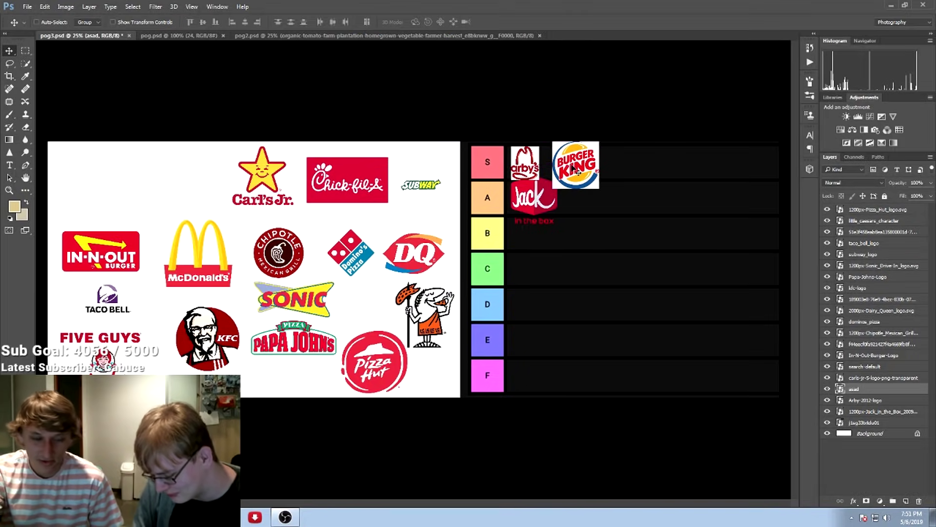
pyautogui.hotkey('ctrl', 't')
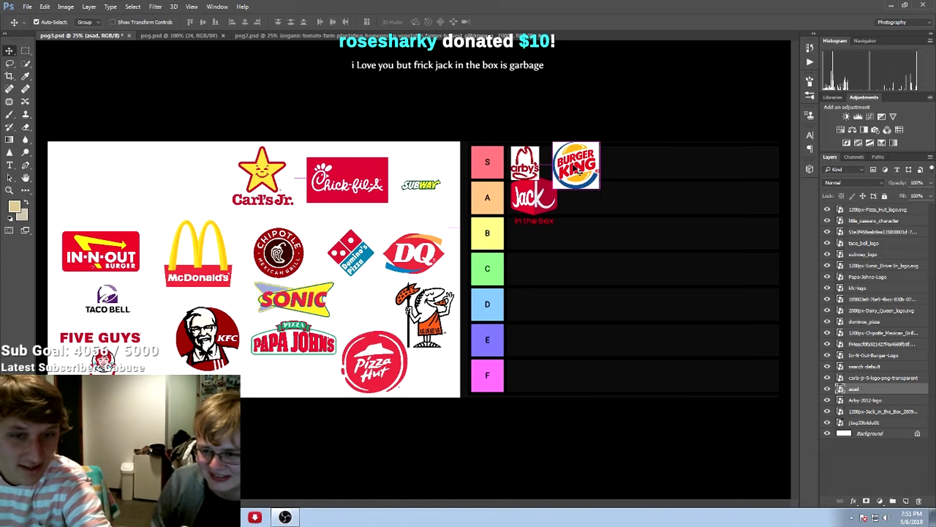
pyautogui.moveTo(602, 189); pyautogui.dragTo(568, 171)
pyautogui.press('Return')
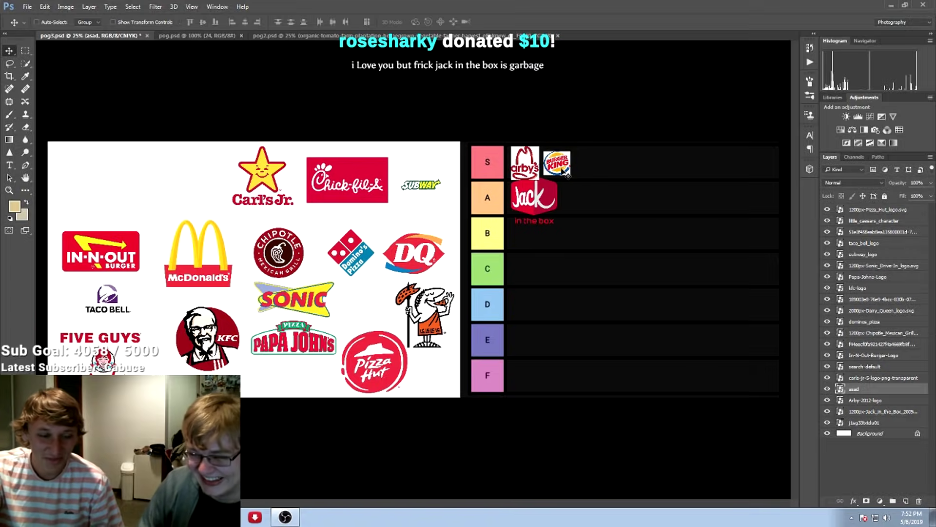
pyautogui.click(881, 423)
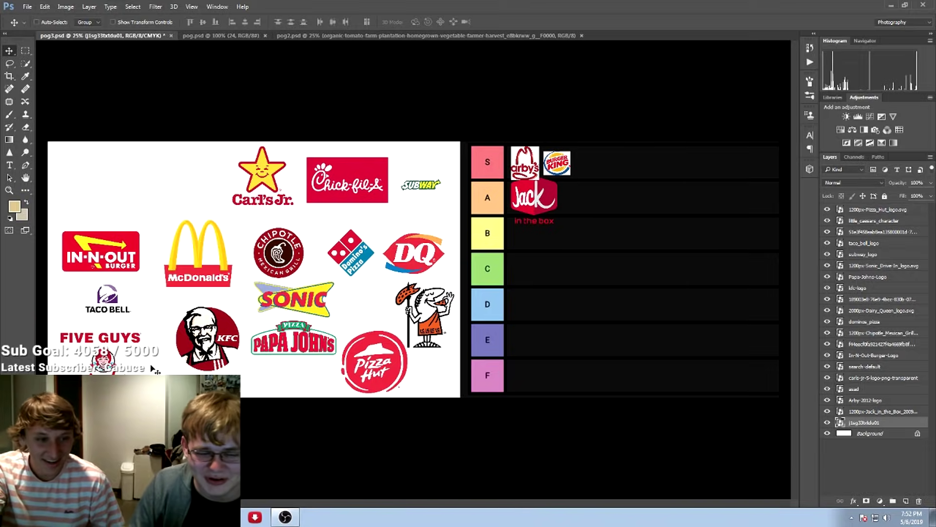
pyautogui.moveTo(152, 369); pyautogui.dragTo(160, 369)
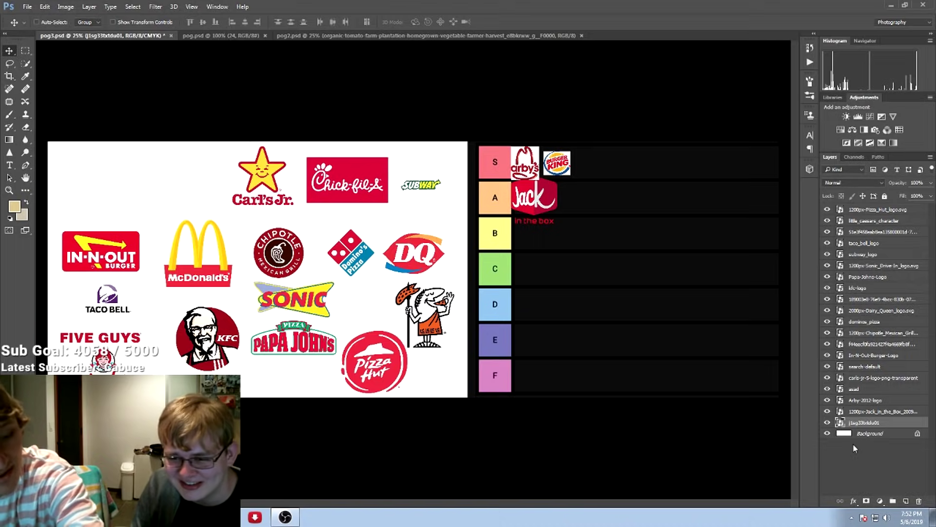
pyautogui.hotkey('ctrl', 'z')
# Step: Select the McDonald's logo's layer and shift the logo slightly upward on the white area
pyautogui.click(881, 412)
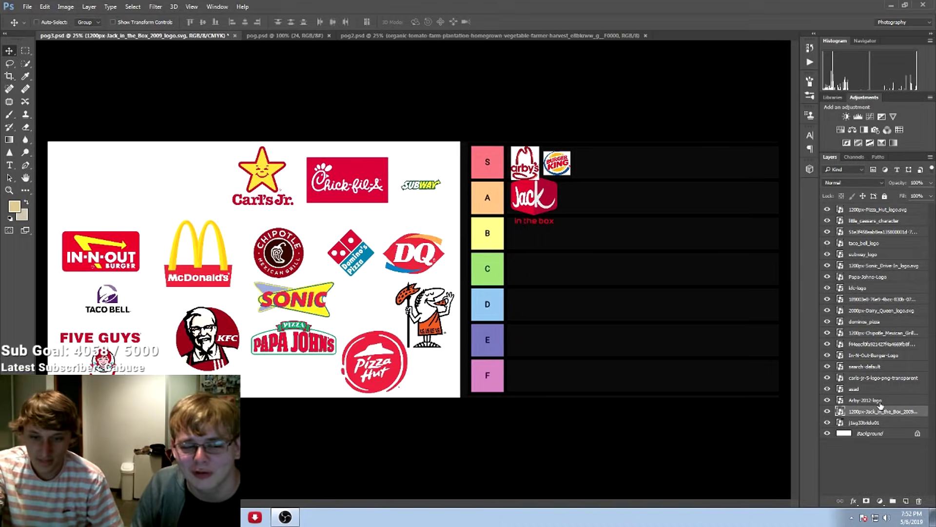
pyautogui.click(877, 392)
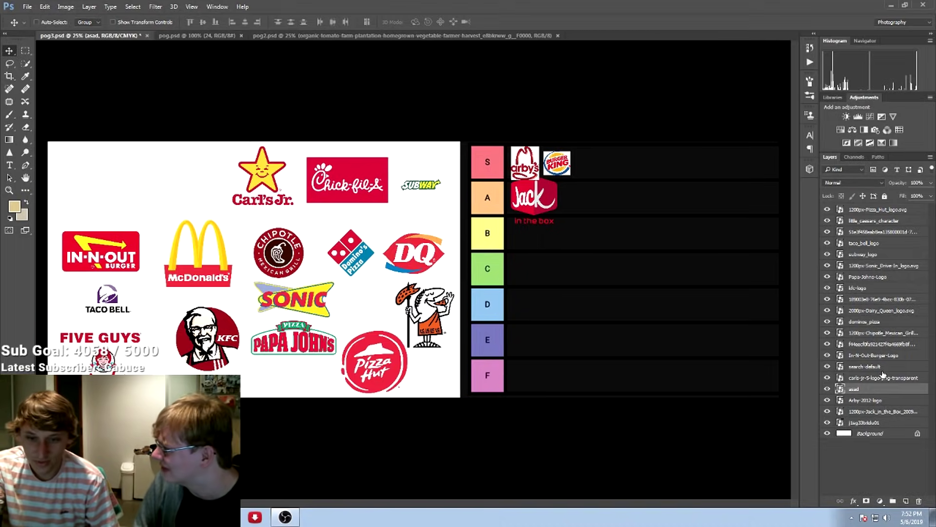
pyautogui.click(885, 344)
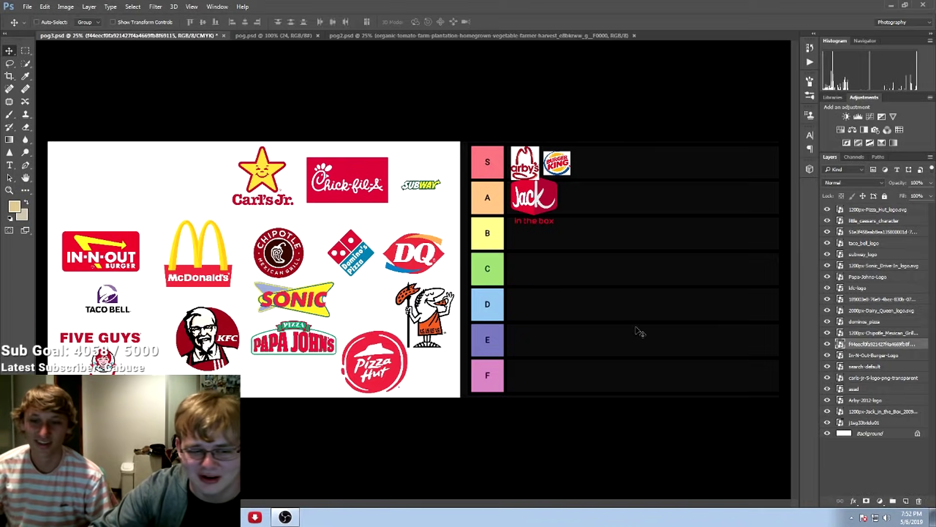
pyautogui.moveTo(634, 332)
pyautogui.mouseDown()
pyautogui.moveTo(641, 327)
pyautogui.moveTo(632, 321)
pyautogui.mouseUp()
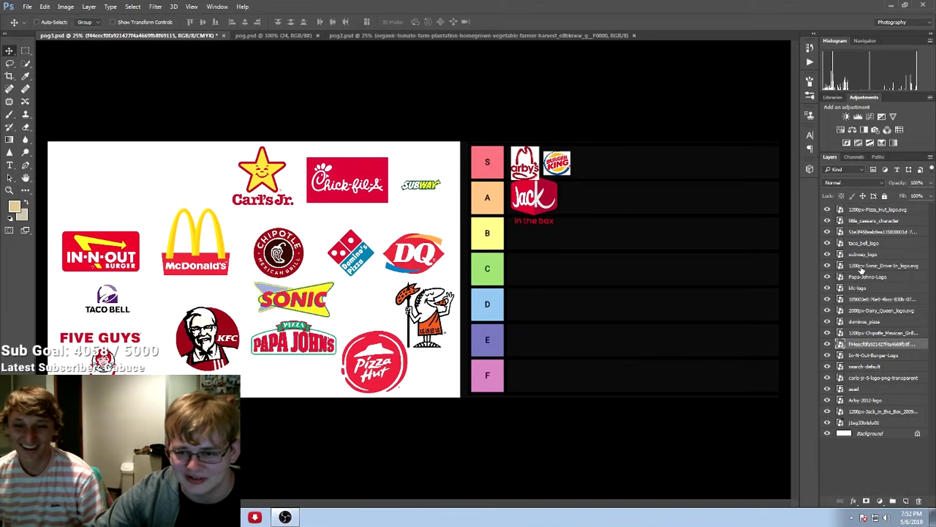
# Step: Shift the Five Guys logo slightly right and up and nudge the McDonald's logo slightly down on the white area
pyautogui.click(878, 299)
pyautogui.moveTo(127, 374); pyautogui.dragTo(146, 371)
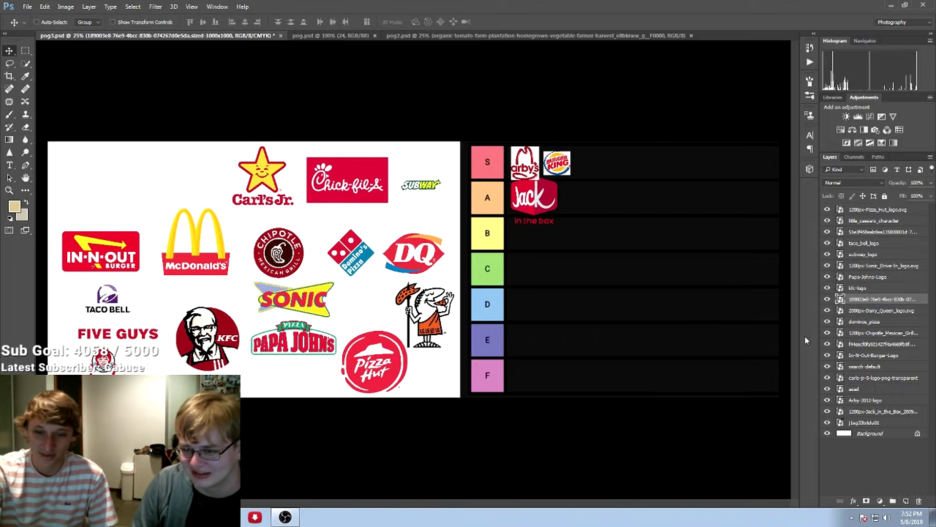
pyautogui.keyDown('ctrl'); pyautogui.click(354, 336); pyautogui.keyUp('ctrl')
pyautogui.moveTo(196, 244); pyautogui.dragTo(198, 246)
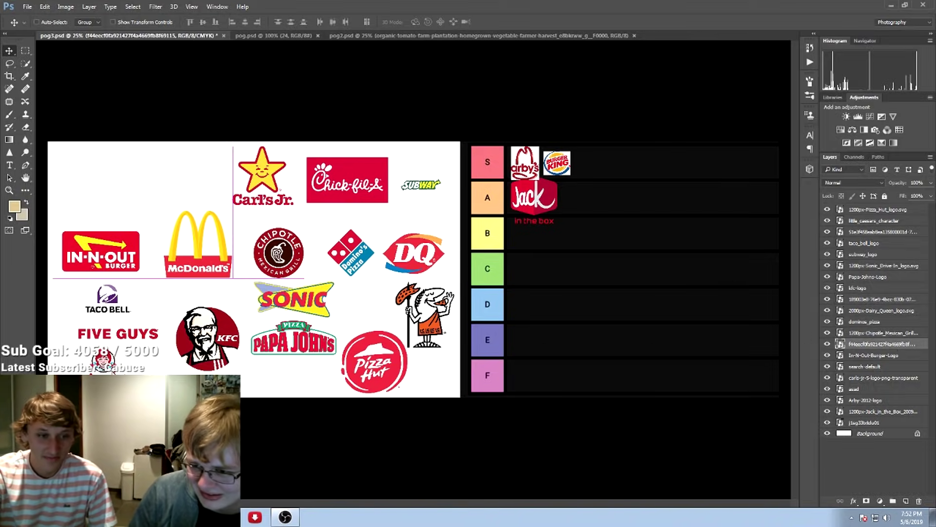
pyautogui.click(879, 299)
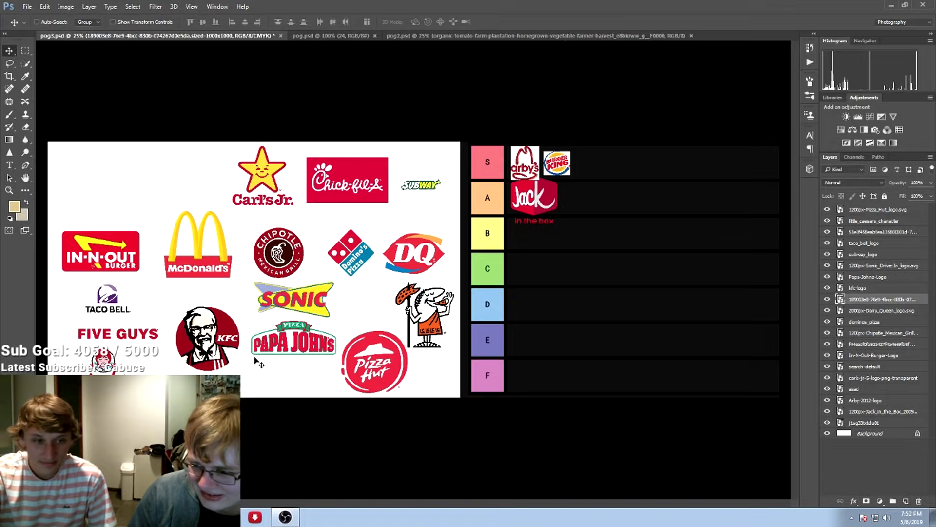
pyautogui.moveTo(277, 350); pyautogui.dragTo(279, 348)
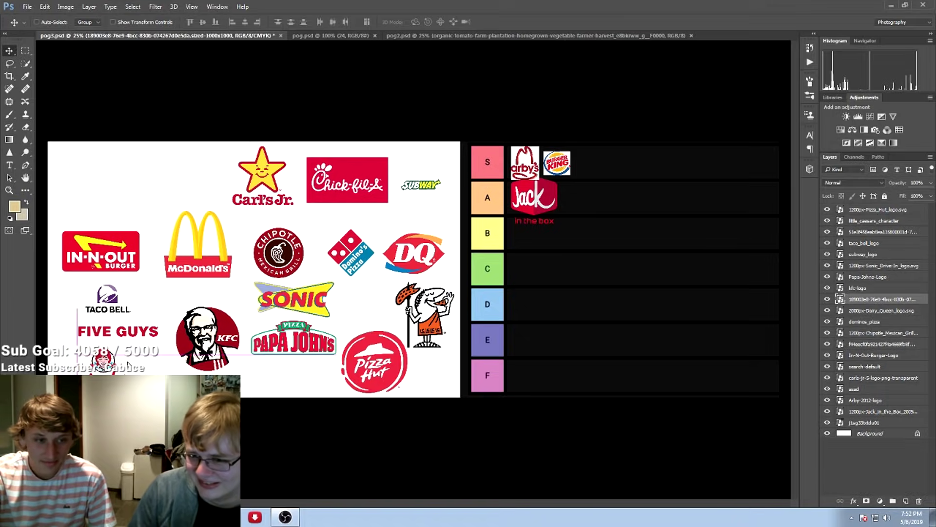
# Step: Shrink the Wendy's logo to about 26% width and 20% height and move it off the canvas just below the F-tier row
pyautogui.click(873, 232)
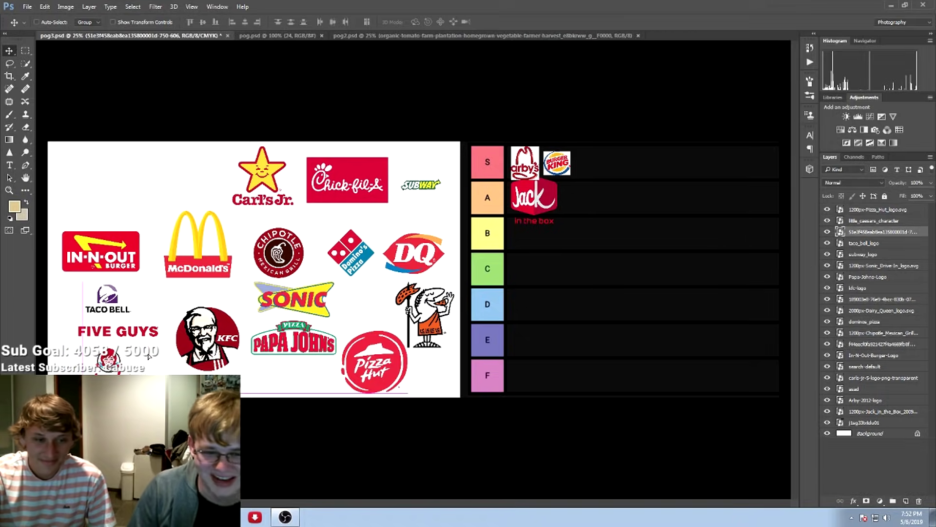
pyautogui.moveTo(149, 356); pyautogui.dragTo(154, 358)
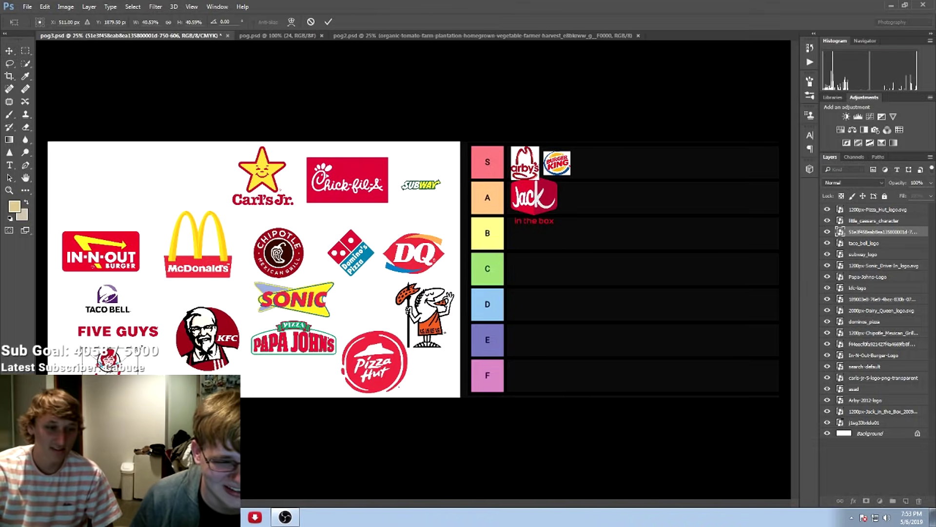
pyautogui.moveTo(138, 348); pyautogui.dragTo(119, 371)
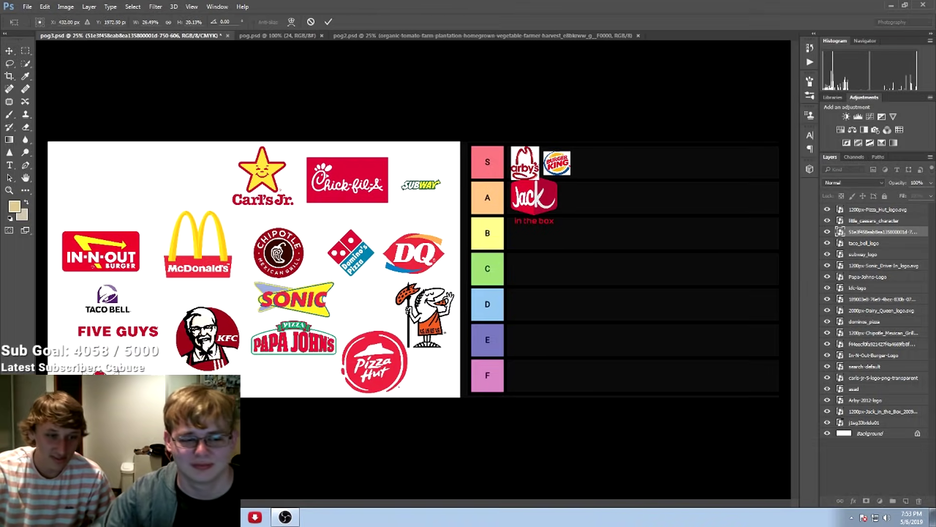
pyautogui.moveTo(94, 387); pyautogui.dragTo(505, 414)
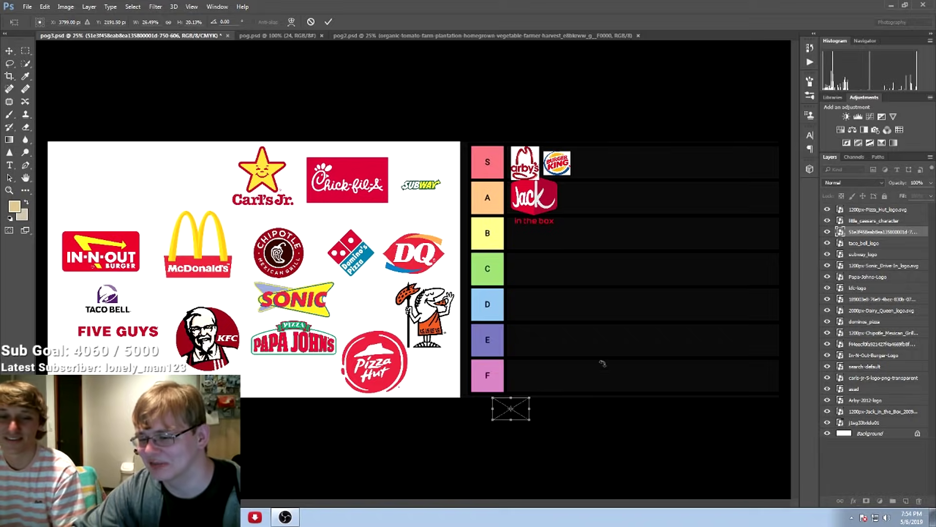
# Step: Scale the Carl's Jr. logo down to about 2% width and 3.7% height and place it at the start of the D-tier row
pyautogui.moveTo(263, 175); pyautogui.dragTo(447, 236)
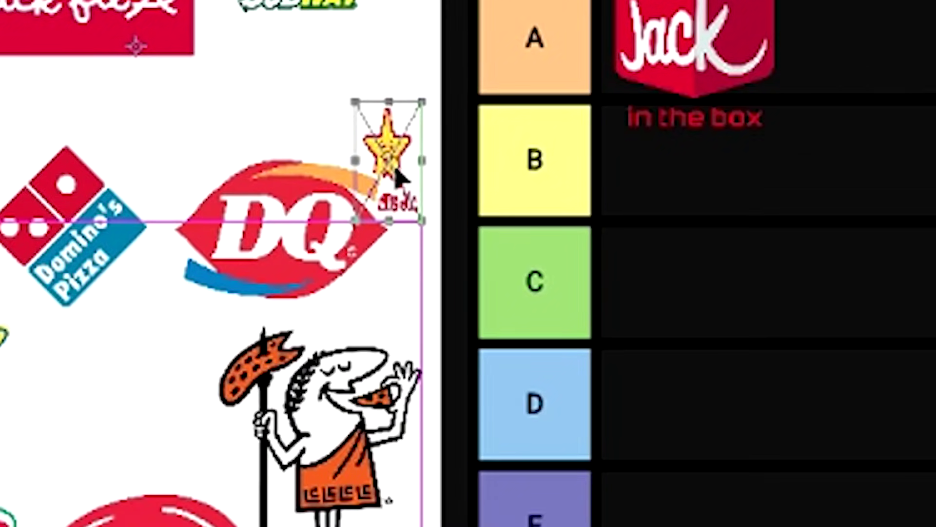
pyautogui.moveTo(397, 176); pyautogui.dragTo(666, 416)
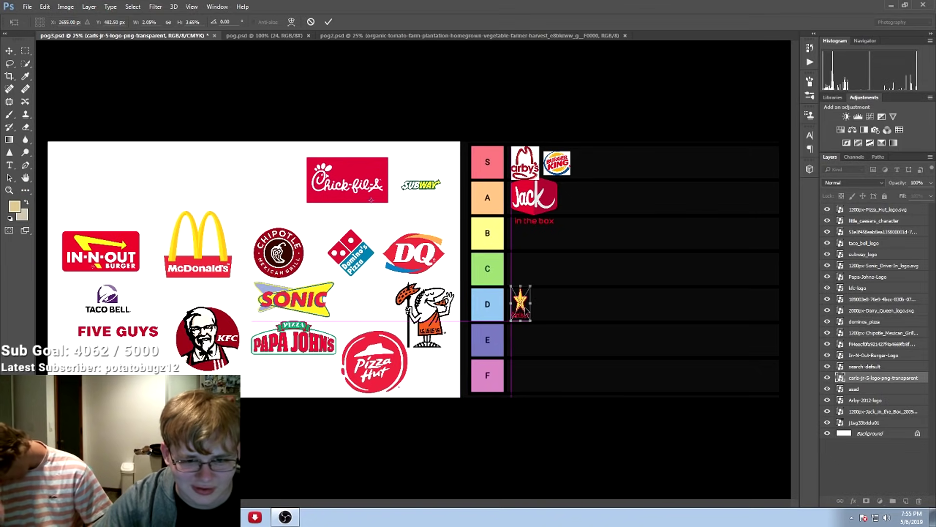
pyautogui.moveTo(527, 312); pyautogui.dragTo(528, 312)
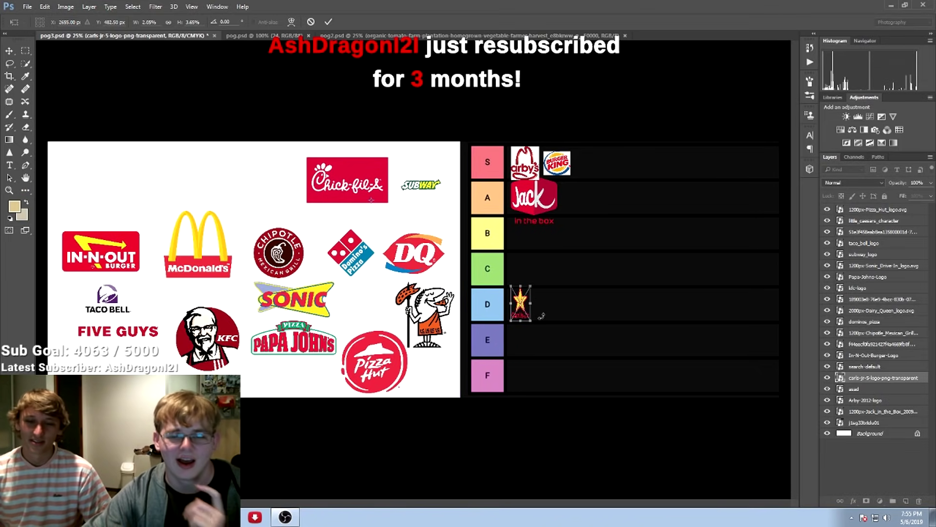
pyautogui.rightClick(558, 318)
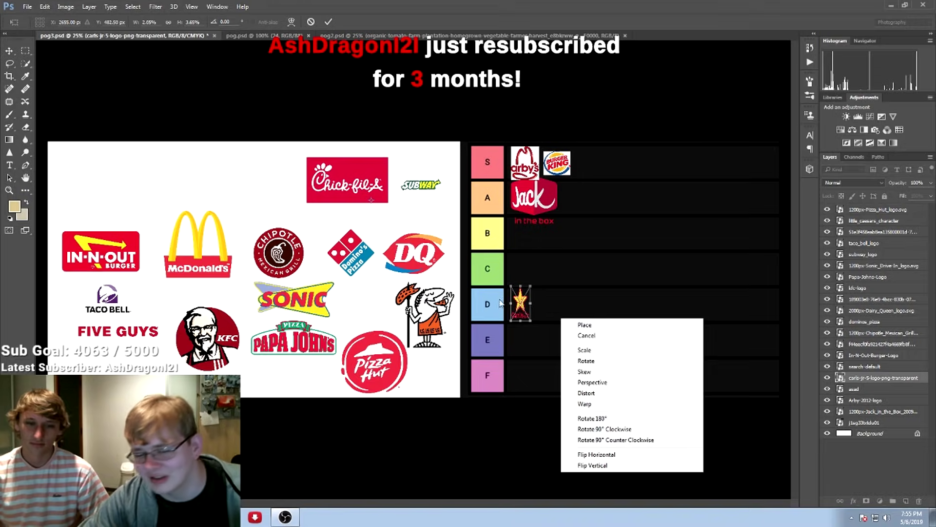
pyautogui.click(446, 236)
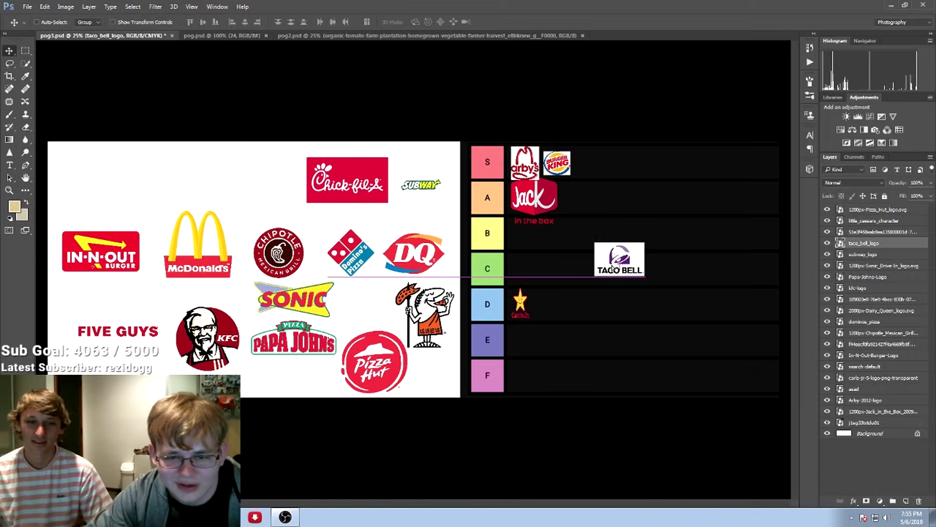
# Step: Place the Taco Bell logo in the S-tier row beside Burger King and the Sonic logo between the B and C rows
pyautogui.moveTo(616, 267); pyautogui.dragTo(598, 164)
pyautogui.hotkey('alt', '[')
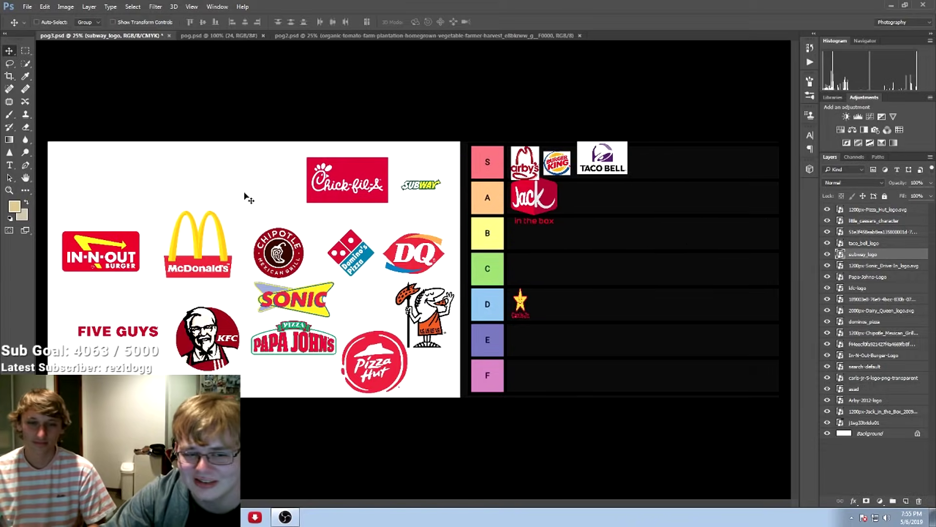
pyautogui.moveTo(293, 299); pyautogui.dragTo(659, 163)
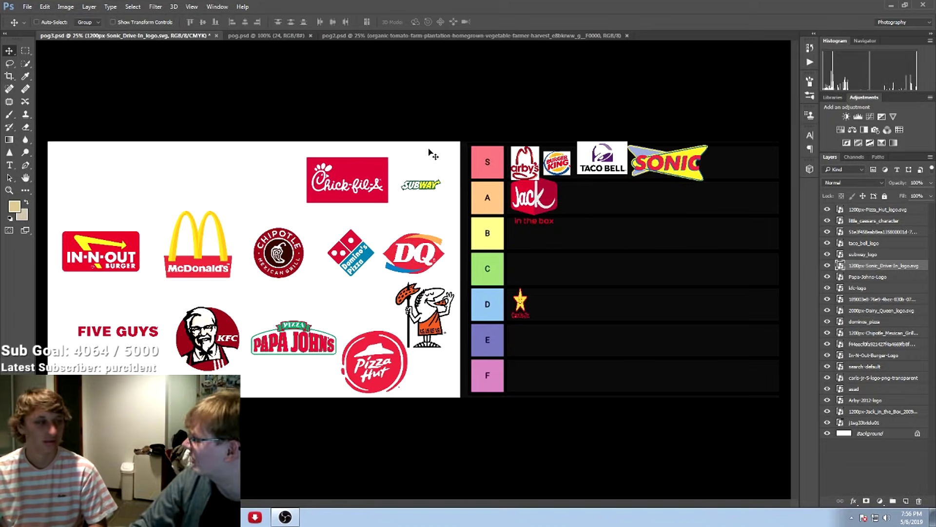
pyautogui.moveTo(663, 169); pyautogui.dragTo(543, 349)
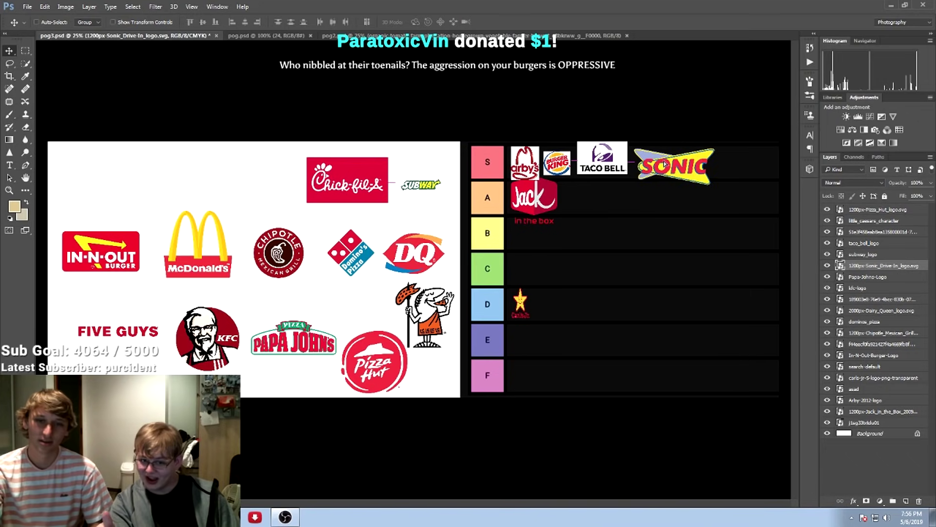
pyautogui.moveTo(632, 180); pyautogui.dragTo(545, 243)
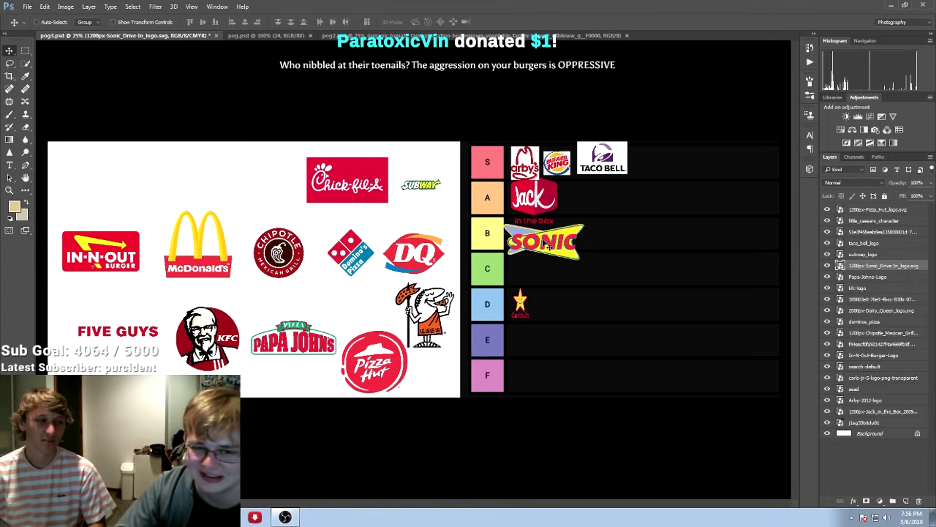
pyautogui.moveTo(544, 244); pyautogui.dragTo(545, 254)
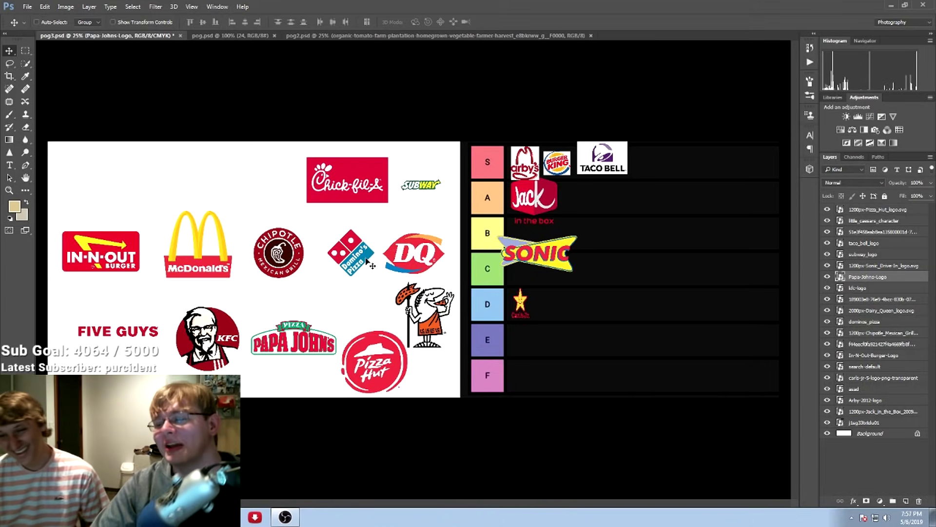
# Step: Move the Papa John's logo into the B-tier row and the Subway logo into the A-tier row beside Jack in the Box
pyautogui.moveTo(298, 339); pyautogui.dragTo(675, 237)
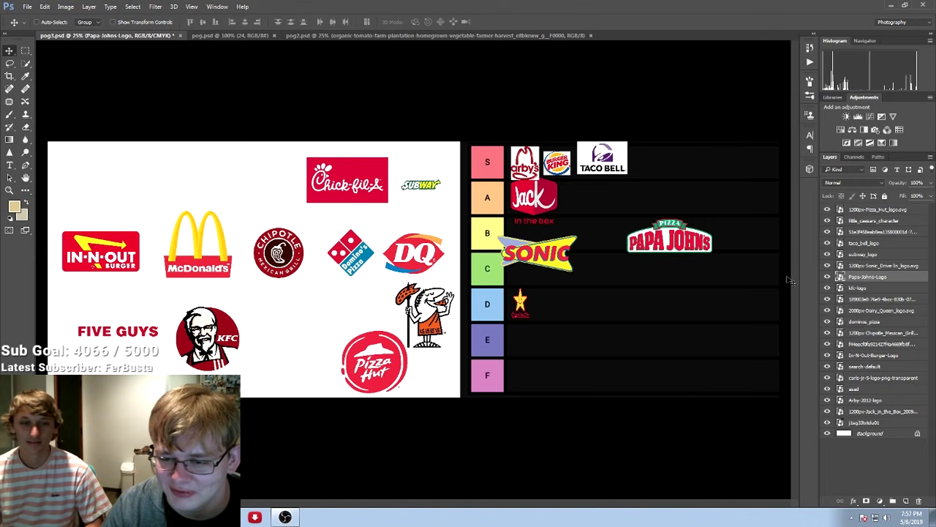
pyautogui.click(888, 402)
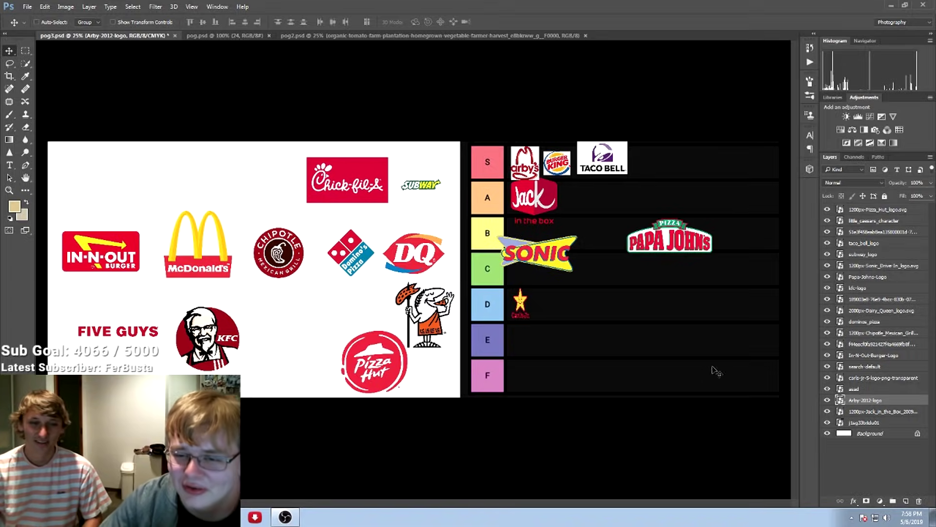
pyautogui.click(868, 254)
pyautogui.moveTo(493, 229); pyautogui.dragTo(666, 244)
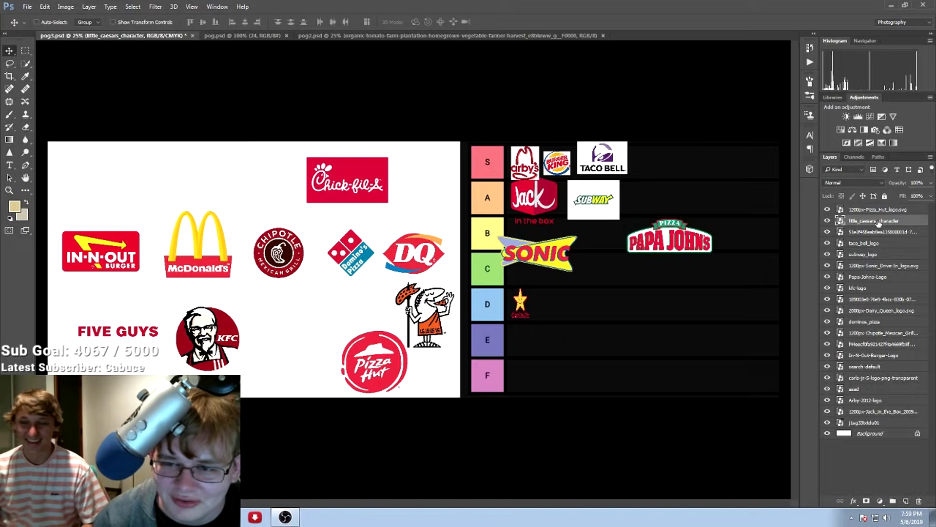
# Step: Move the Little Caesars logo to the S-tier row and stretch it wide so it covers the entire row
pyautogui.moveTo(418, 322); pyautogui.dragTo(657, 175)
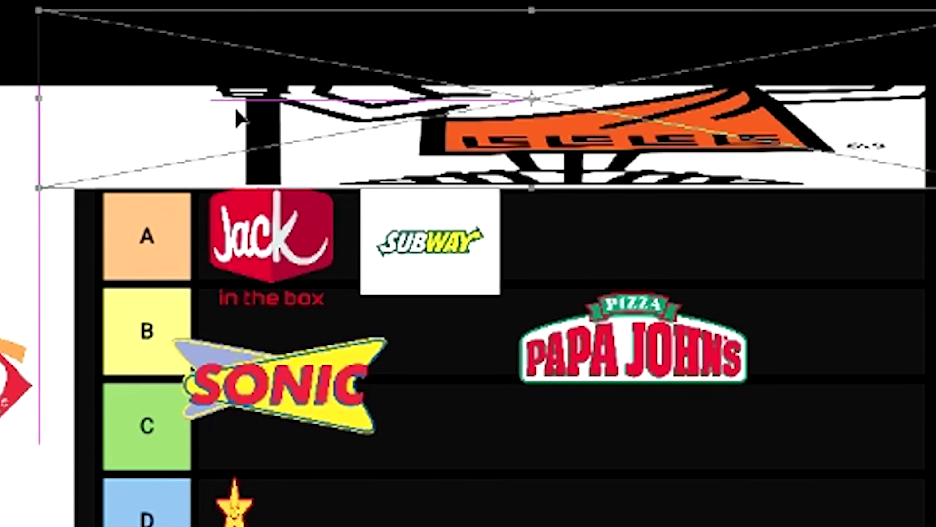
pyautogui.moveTo(238, 117); pyautogui.dragTo(237, 117)
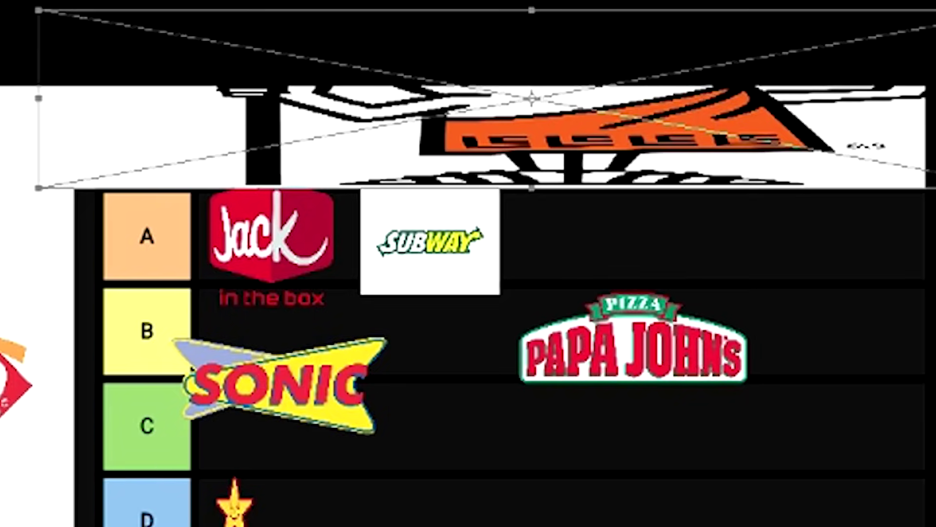
pyautogui.press('Return')
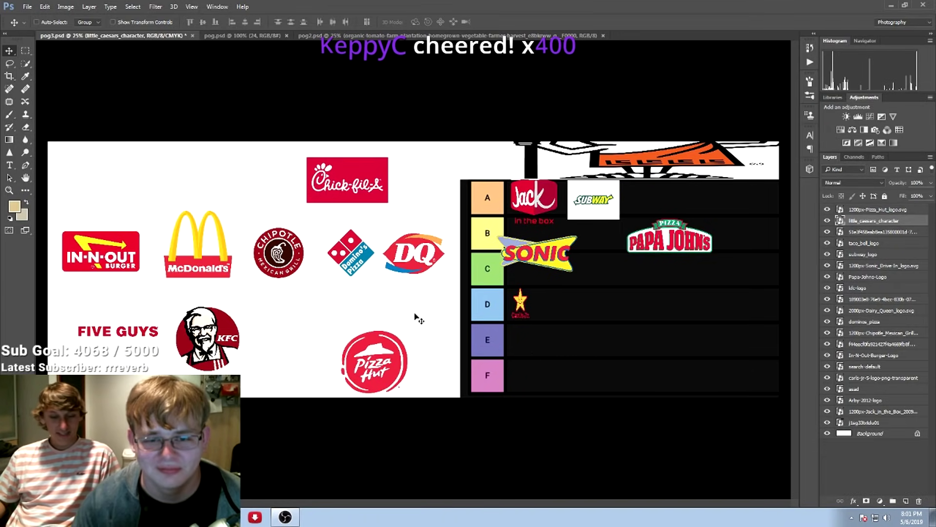
# Step: Place the In-N-Out logo, shrunk and flipped horizontally, in the E-tier row and the Dairy Queen logo in the F-tier row
pyautogui.keyDown('ctrl'); pyautogui.click(200, 243); pyautogui.keyUp('ctrl')
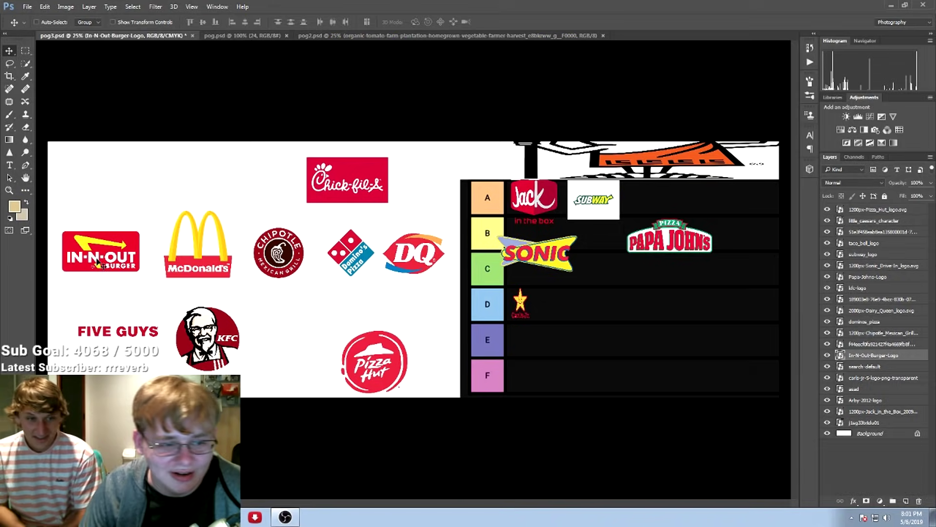
pyautogui.moveTo(151, 261); pyautogui.dragTo(638, 344)
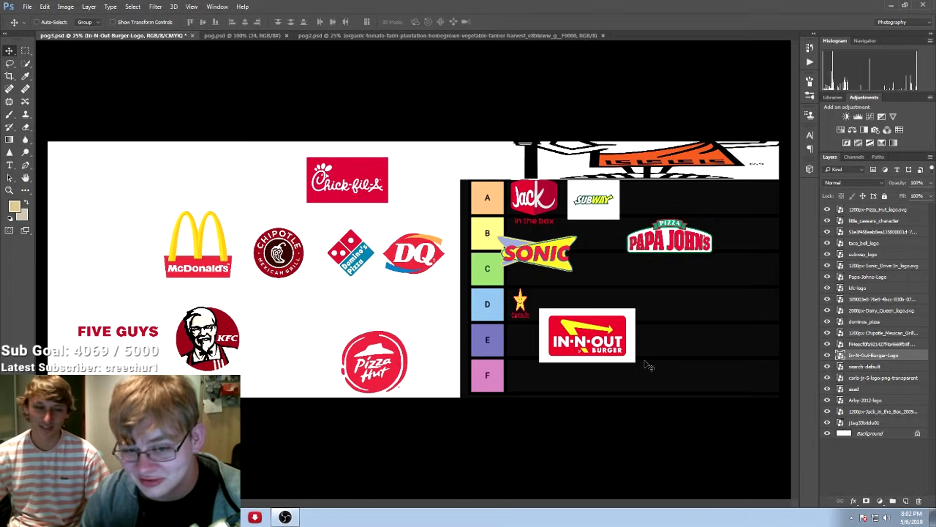
pyautogui.moveTo(414, 253); pyautogui.dragTo(555, 394)
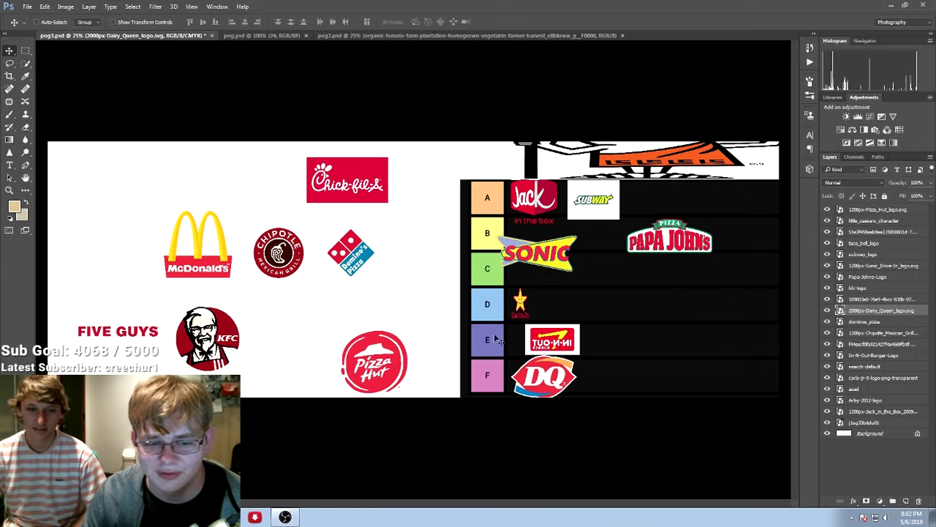
# Step: Move the Five Guys logo to the far end of the E-tier row and shrink it to a small square
pyautogui.moveTo(118, 331); pyautogui.dragTo(429, 304)
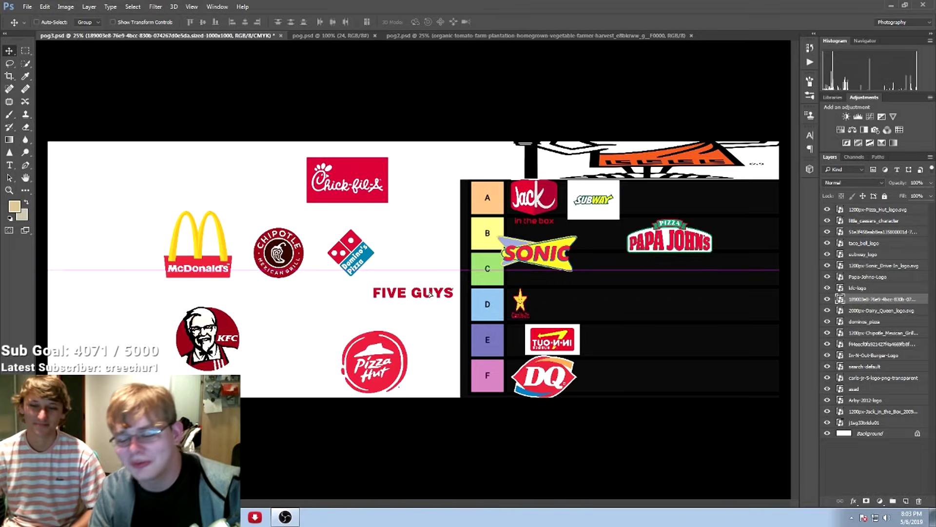
pyautogui.moveTo(430, 293); pyautogui.dragTo(425, 291)
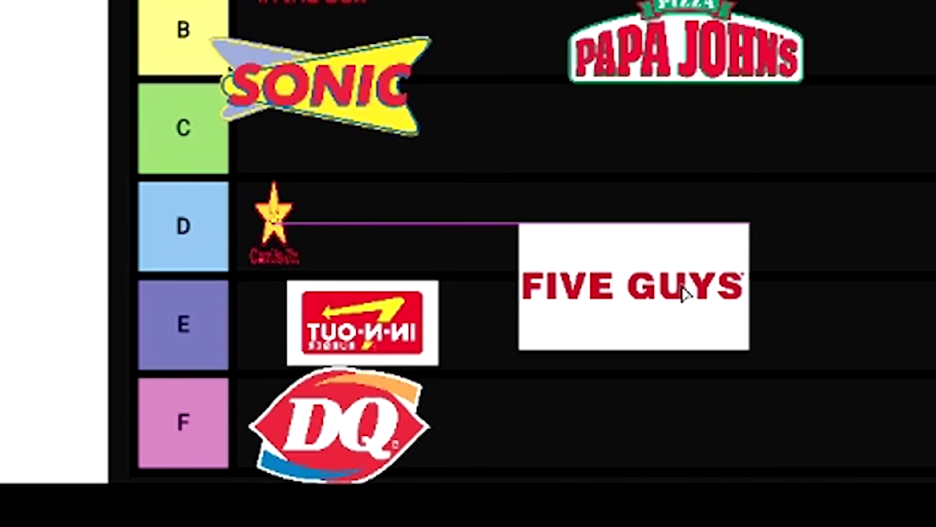
pyautogui.moveTo(668, 328); pyautogui.dragTo(665, 335)
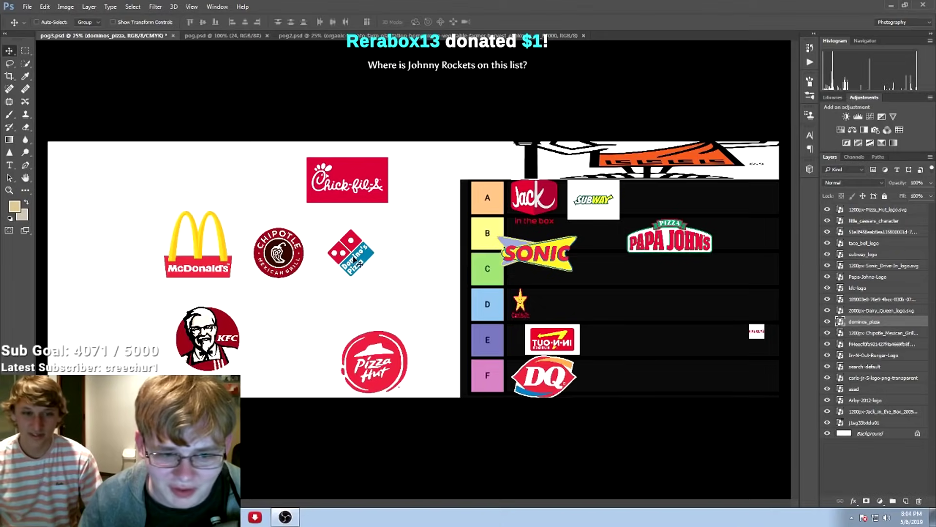
# Step: Move the Domino's logo into the C-tier row and the Chipotle logo into the E-tier row
pyautogui.moveTo(351, 250); pyautogui.dragTo(609, 272)
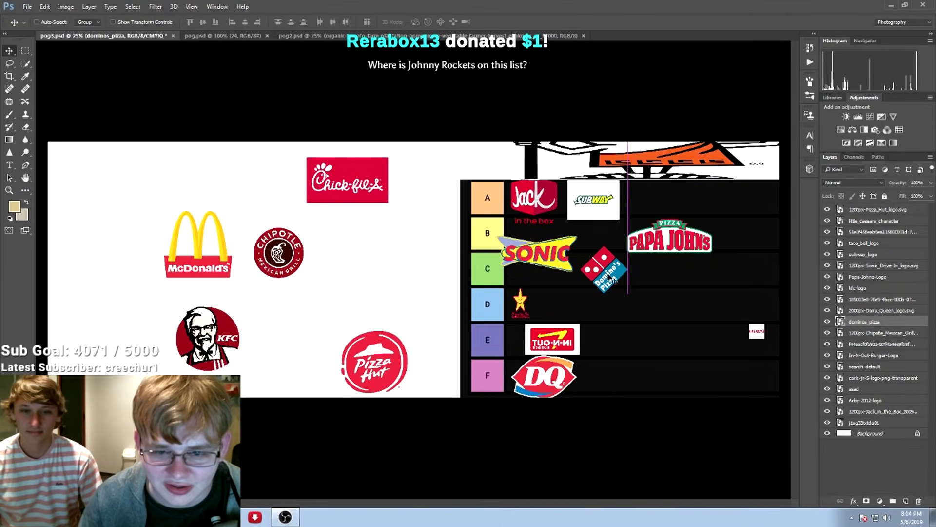
pyautogui.click(884, 333)
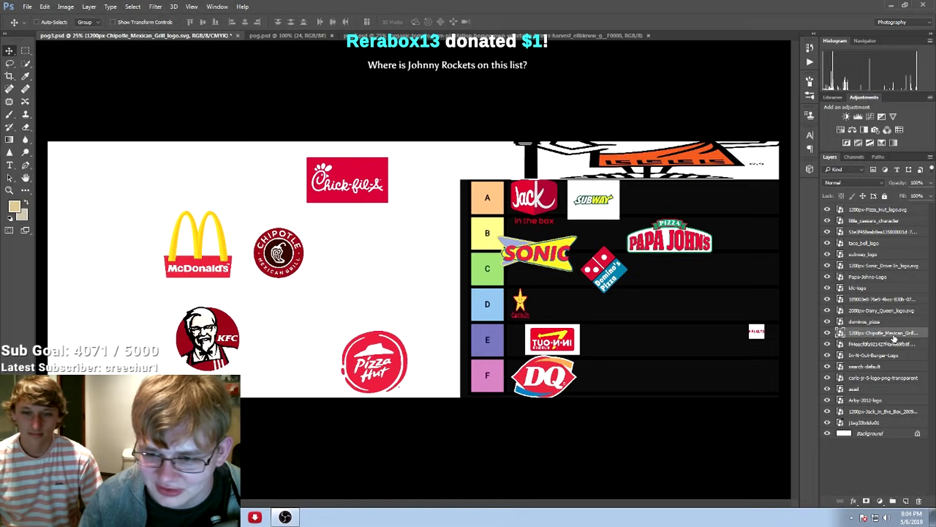
pyautogui.moveTo(311, 264); pyautogui.dragTo(670, 349)
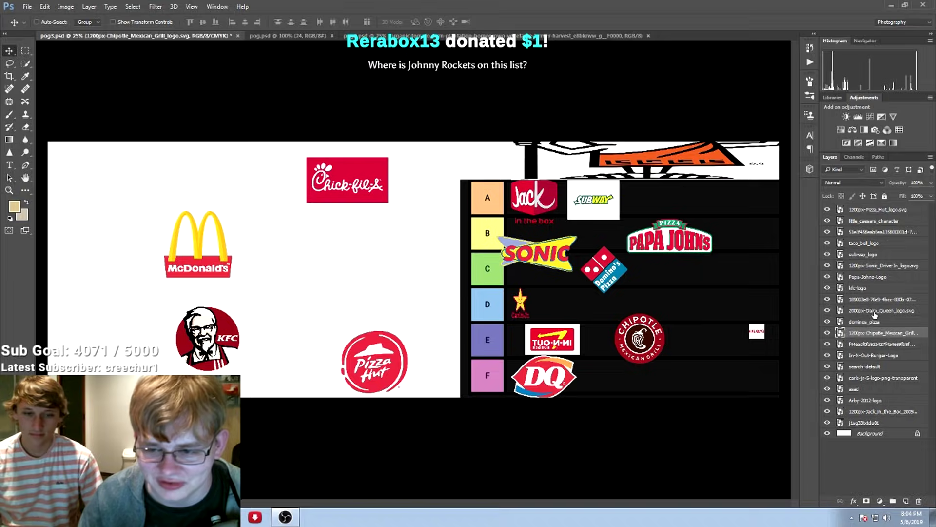
# Step: Move the McDonald's logo to the far end of the A-tier row and the Chick-fil-A logo into the F-tier row
pyautogui.click(885, 343)
pyautogui.moveTo(194, 252); pyautogui.dragTo(771, 195)
pyautogui.moveTo(347, 179); pyautogui.dragTo(673, 380)
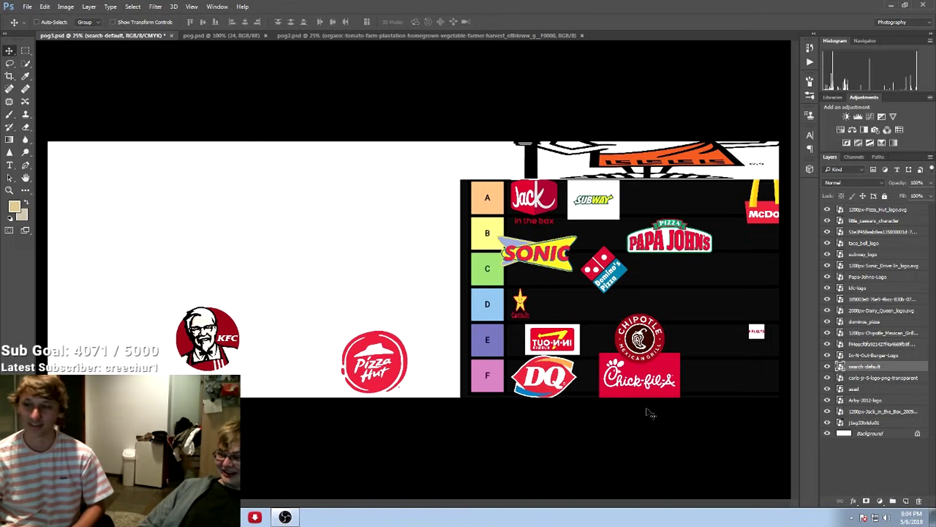
# Step: Move the KFC logo beside the D-tier row and delete the Pizza Hut logo's layer
pyautogui.moveTo(217, 336); pyautogui.dragTo(487, 312)
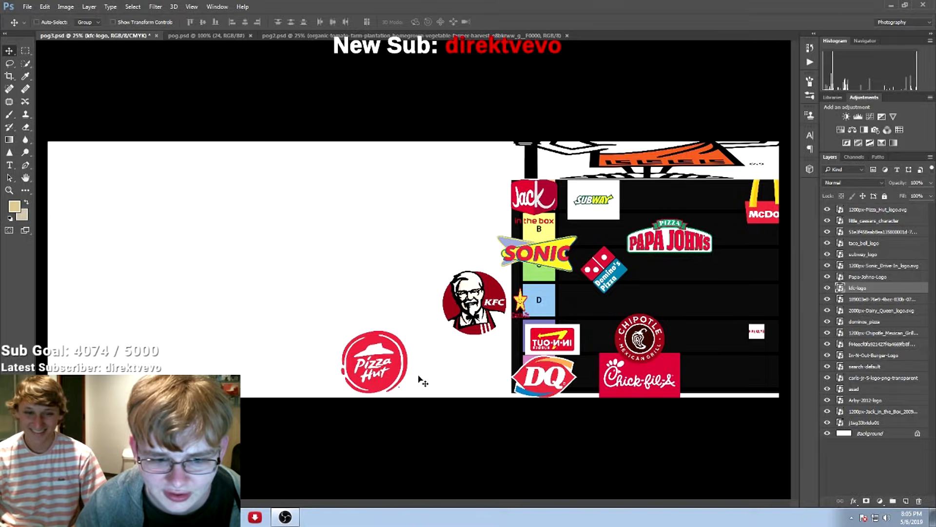
pyautogui.click(910, 211)
pyautogui.rightClick(910, 210)
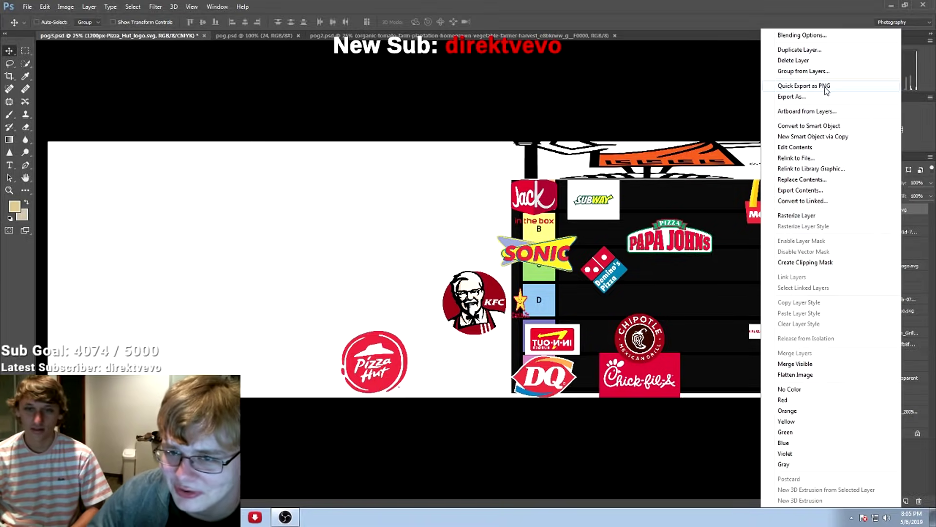
pyautogui.click(795, 60)
pyautogui.click(449, 191)
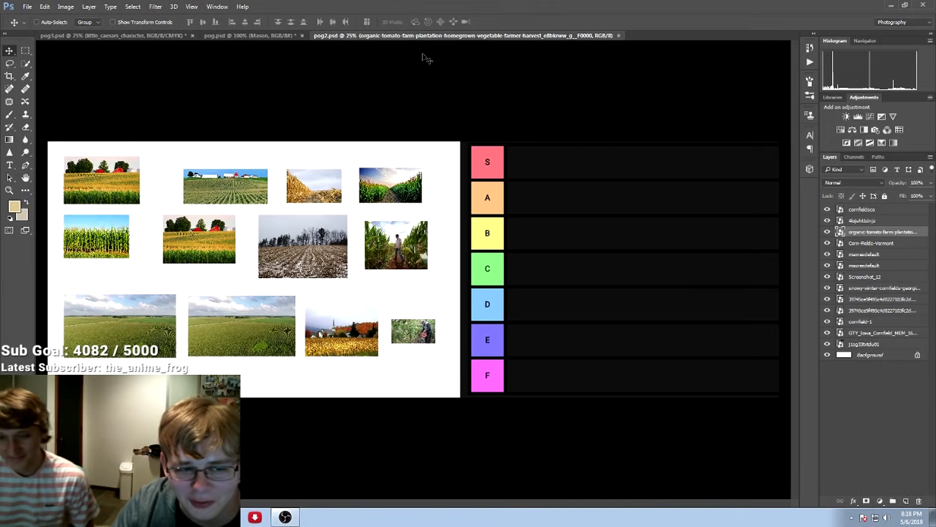
# Step: Transform the cornfieldsco picture in pog2.psd, squashing it to about 6.5% width and 1.1% height, and place it in the E-tier row
pyautogui.click(862, 209)
pyautogui.hotkey('ctrl', 't')
pyautogui.moveTo(287, 203); pyautogui.dragTo(66, 329)
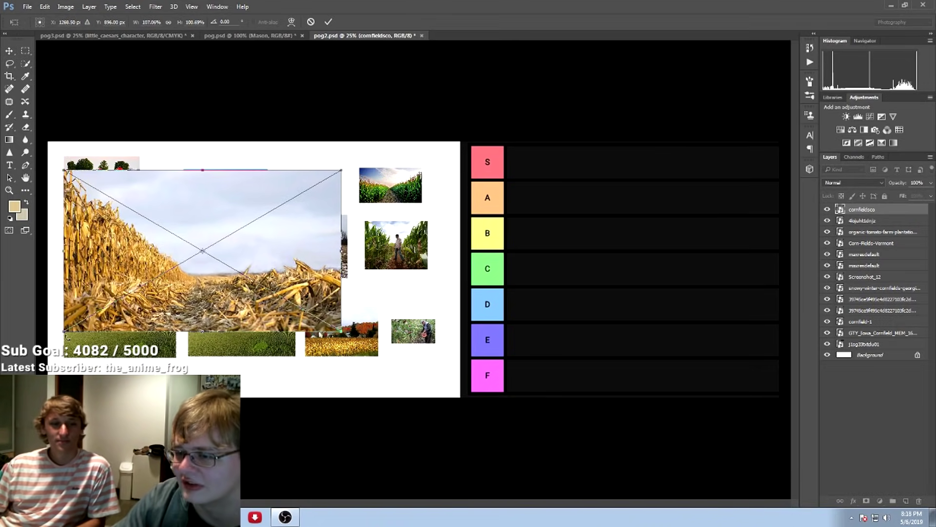
pyautogui.moveTo(170, 276); pyautogui.dragTo(200, 267)
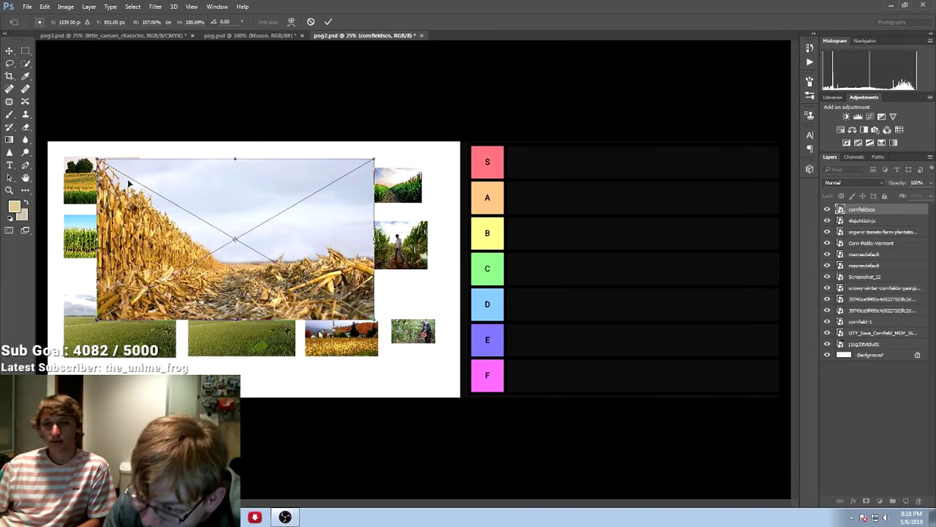
pyautogui.moveTo(129, 184); pyautogui.dragTo(225, 243)
pyautogui.moveTo(397, 218); pyautogui.dragTo(517, 347)
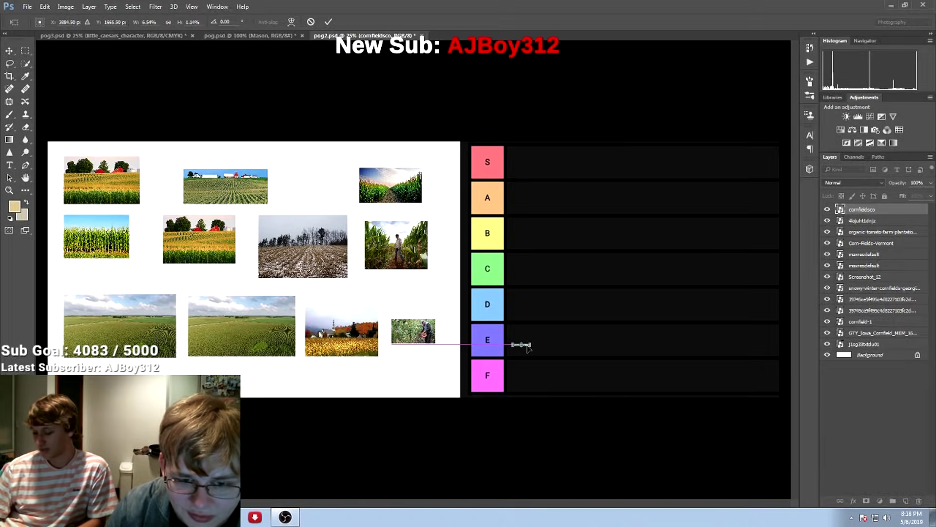